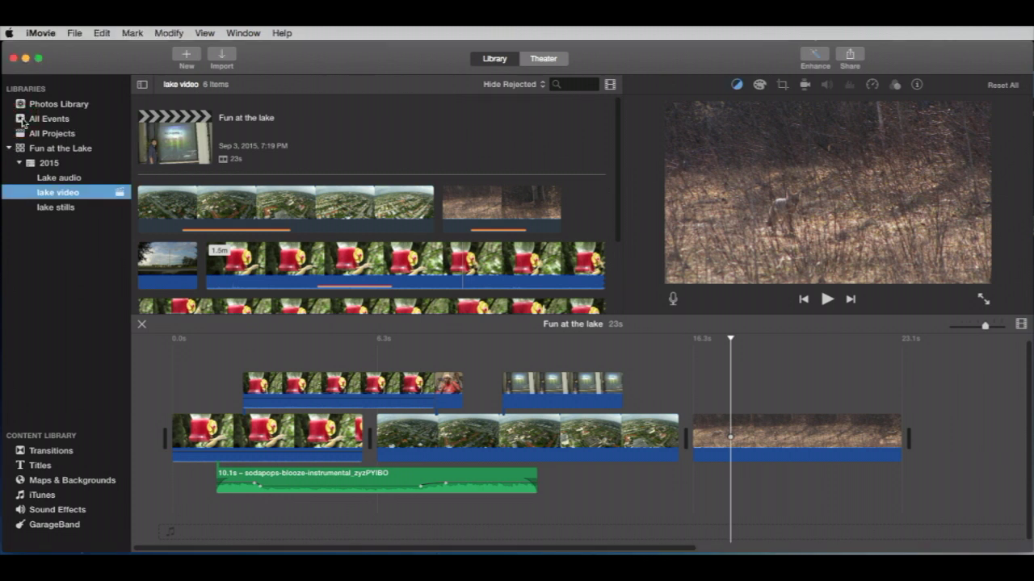
- List all projects to reveal 'Fun at the lake' and select the hummingbird cutaway clip
left_click(47, 121)
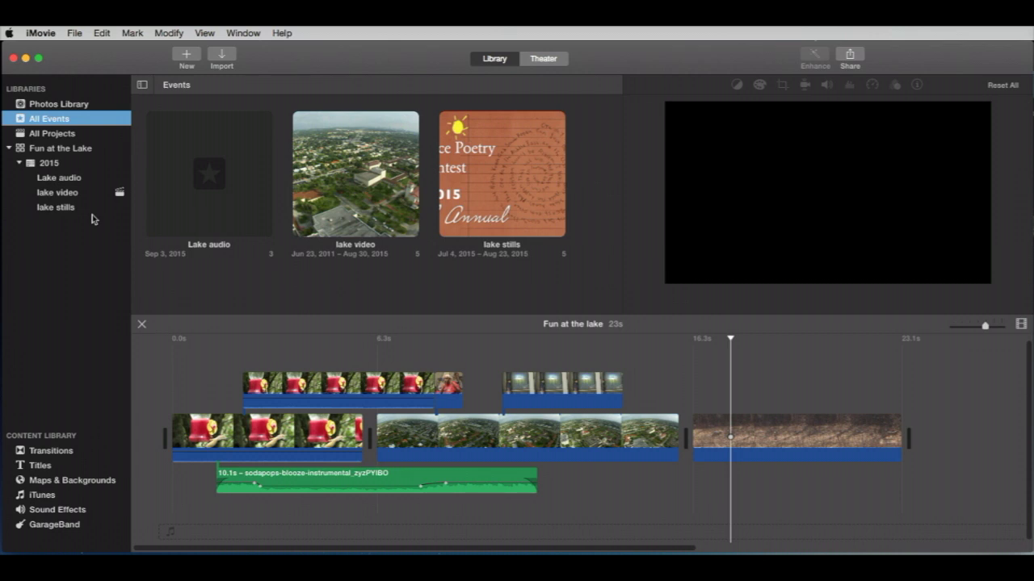
left_click(54, 133)
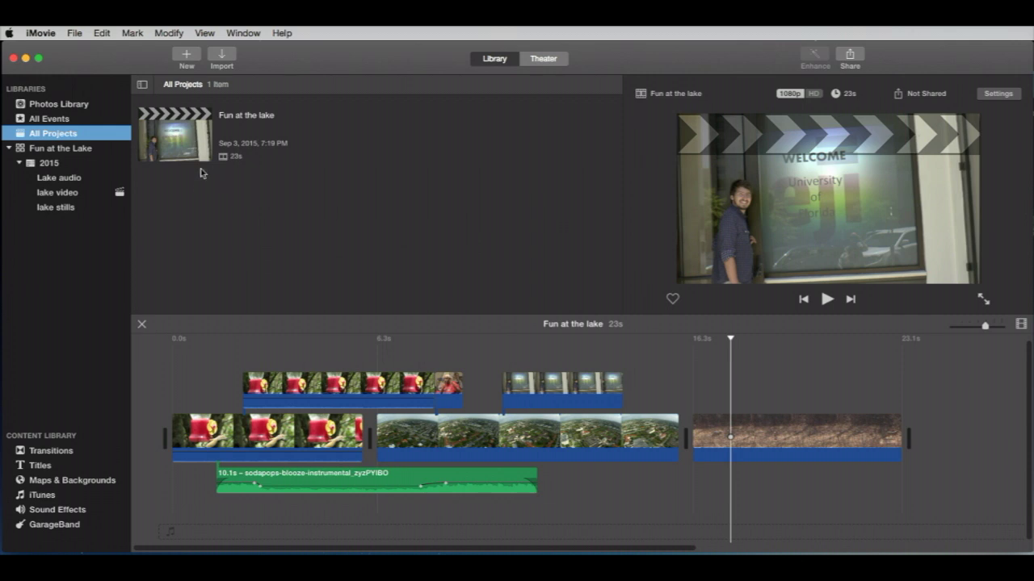
left_click(254, 382)
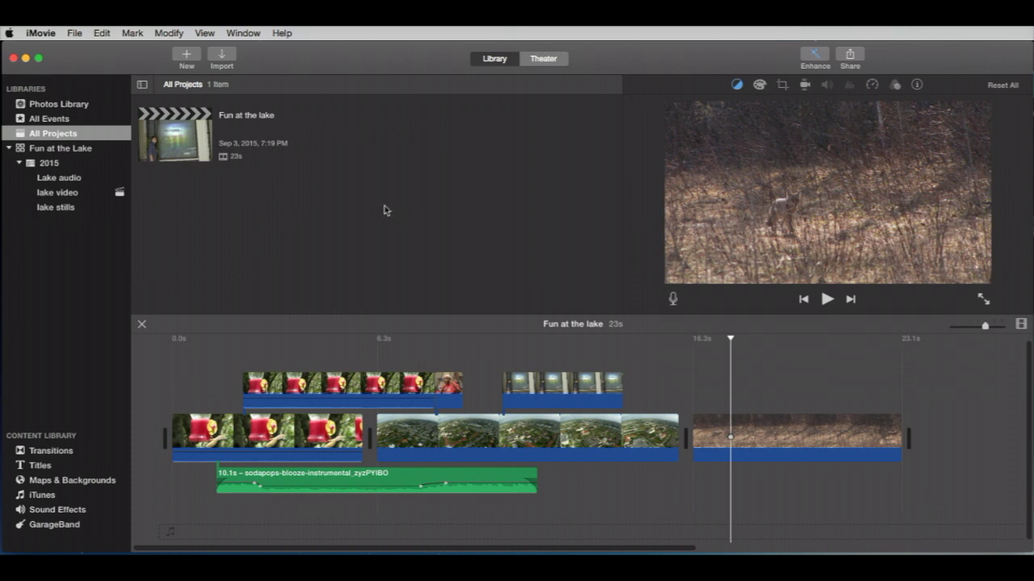
- Select the project, then scroll through the Fun at the Lake event's audio, video and still clips
key("super+a")
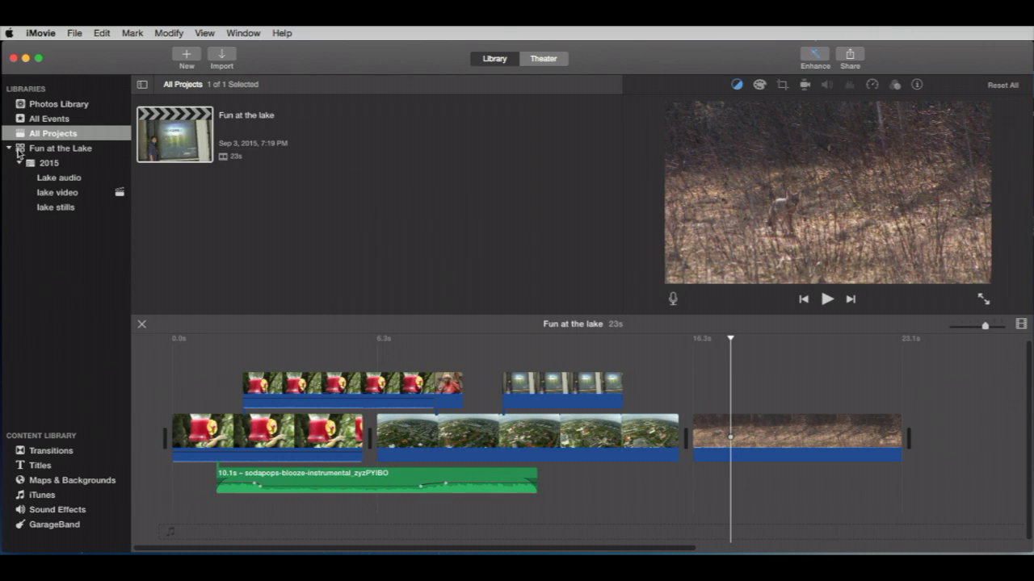
left_click(21, 150)
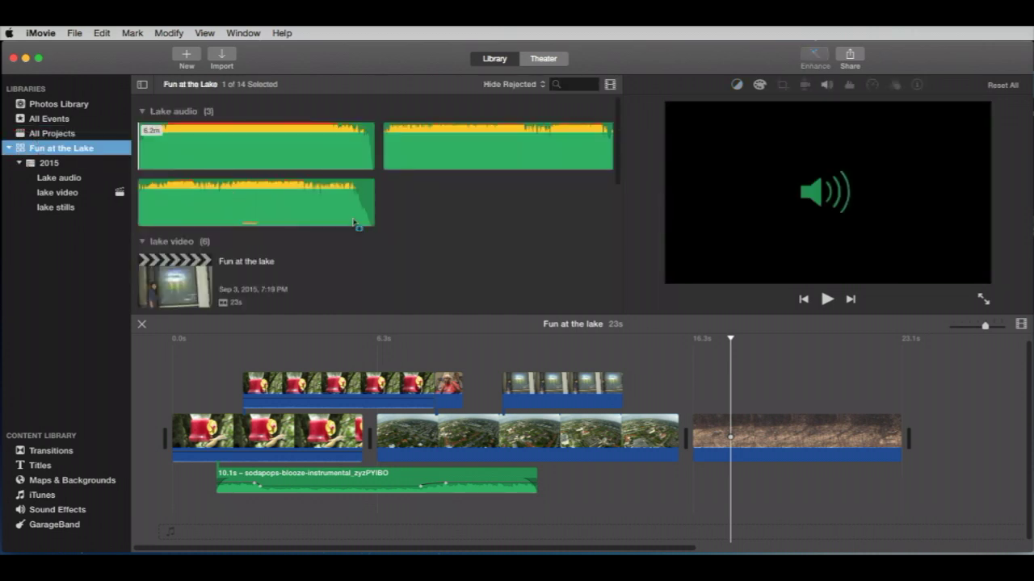
scroll(384, 231, "down", 10)
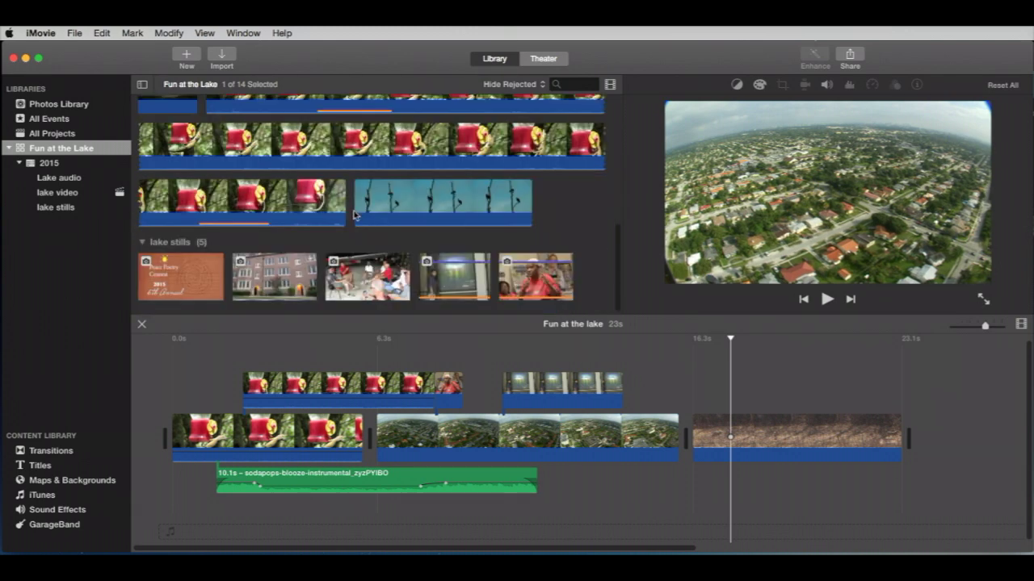
scroll(353, 214, "up", 10)
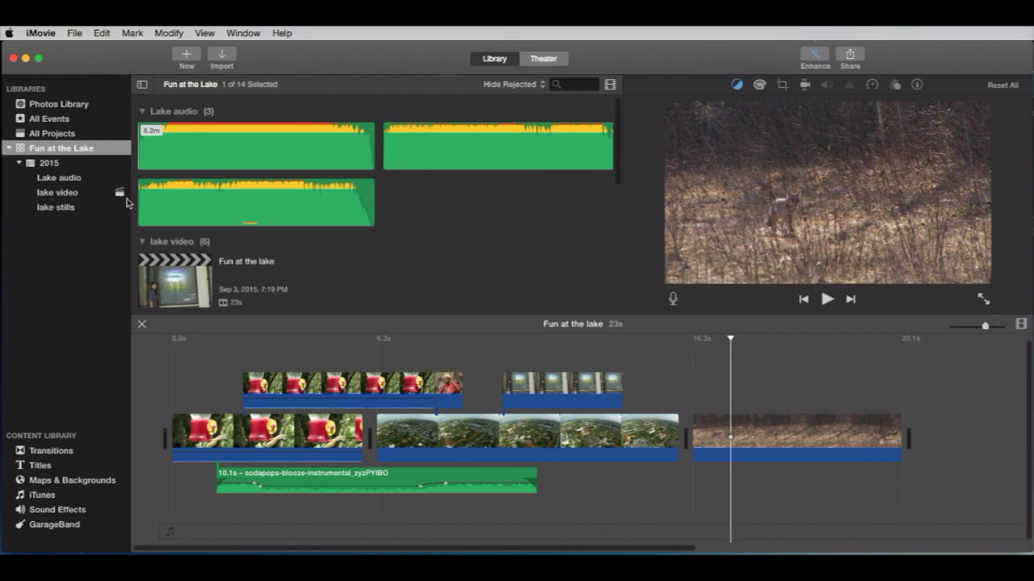
left_click(72, 198)
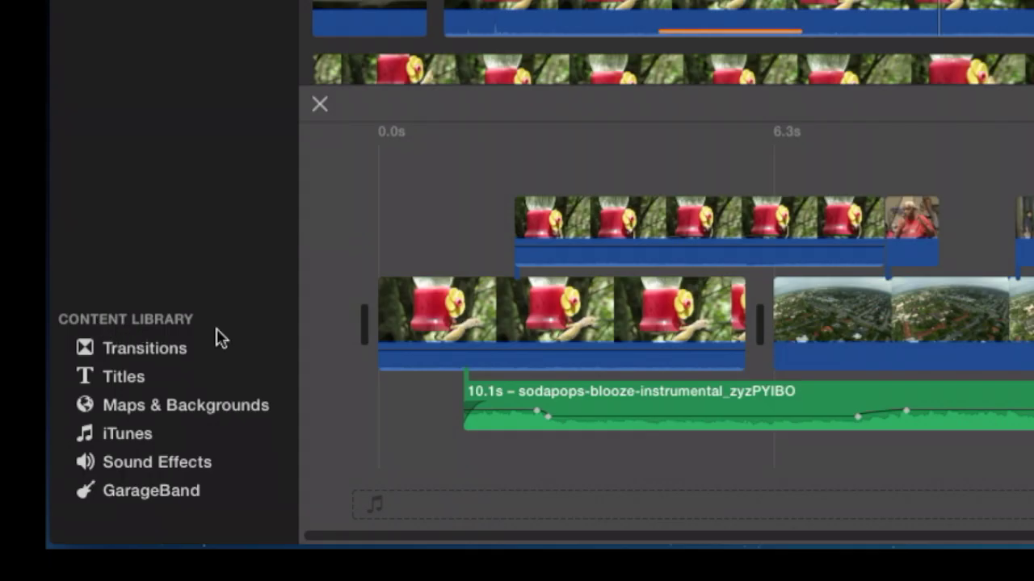
- Show the Titles collection and place the playhead just past 16.3s
left_click(117, 378)
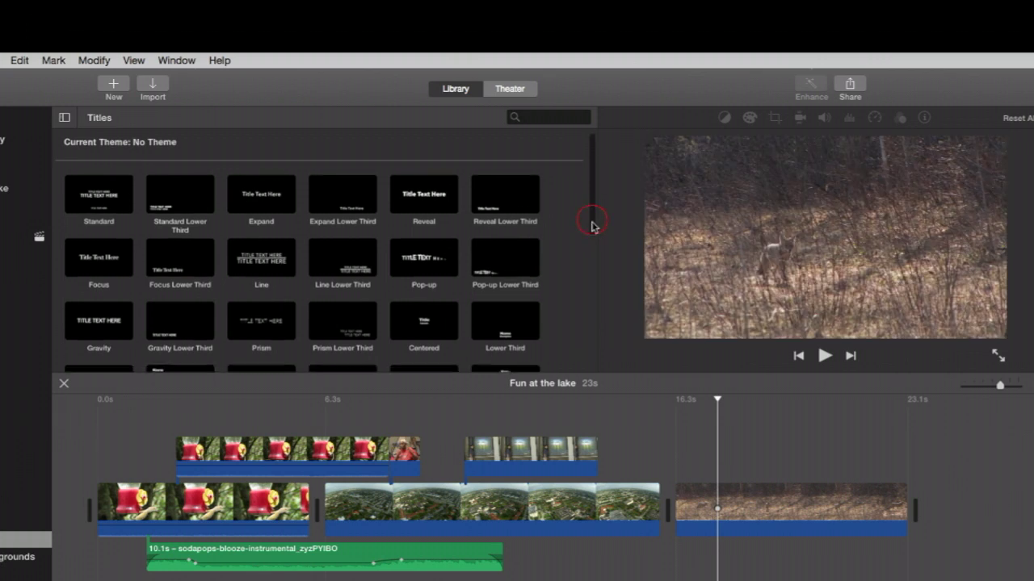
left_click_drag(591, 224, 595, 269)
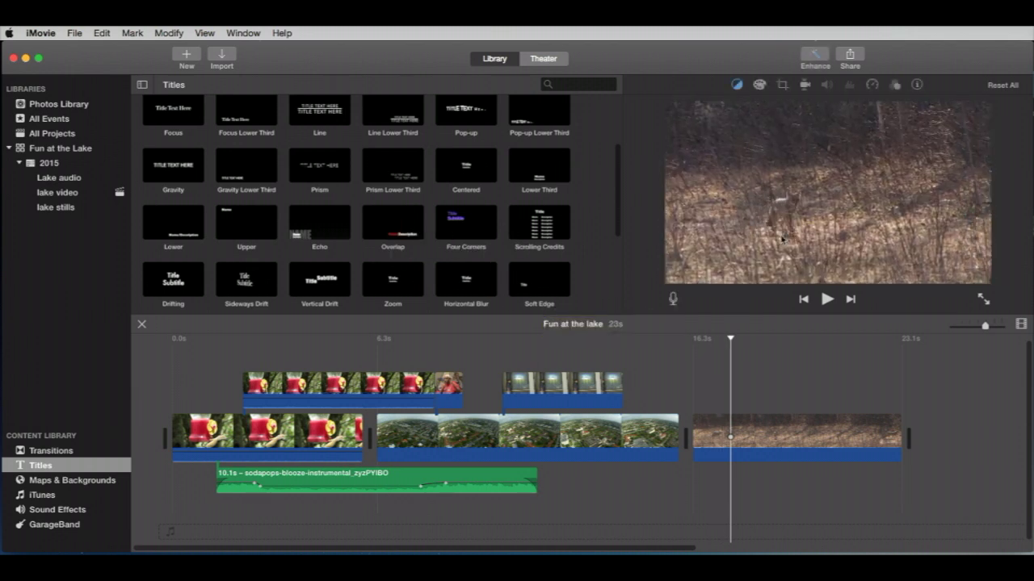
scroll(747, 370, "right", 1)
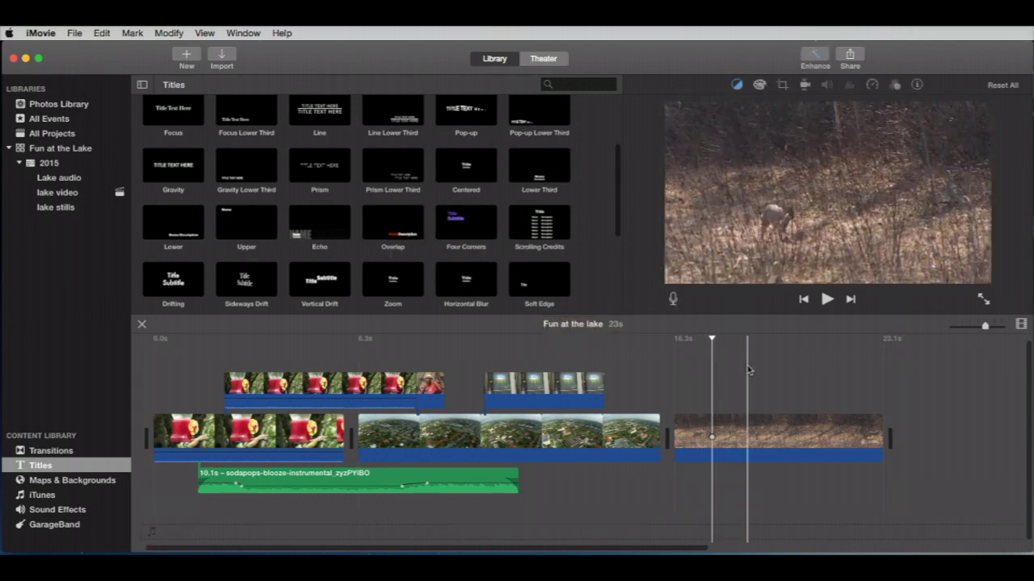
scroll(746, 367, "right", 3)
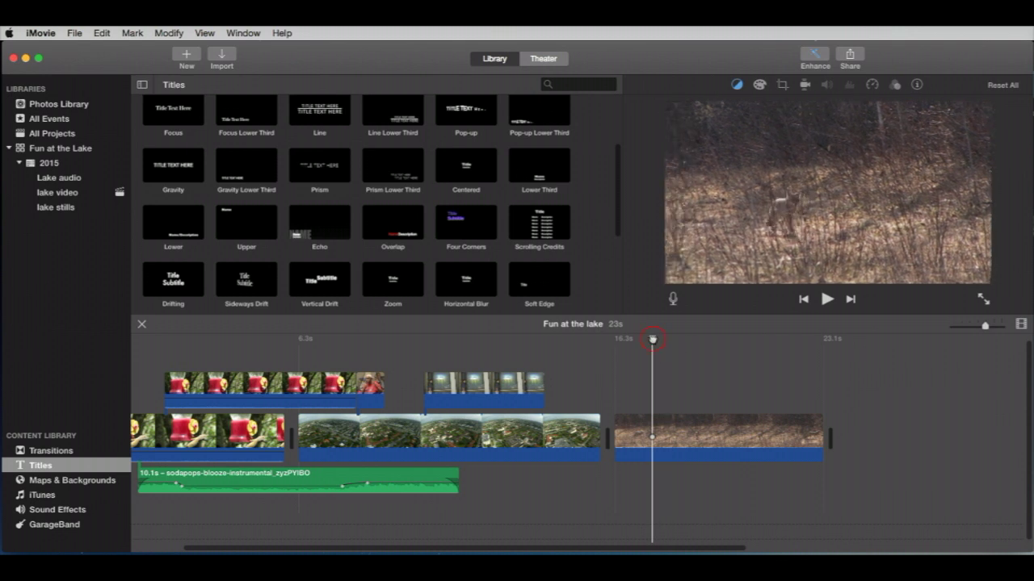
left_click(634, 341)
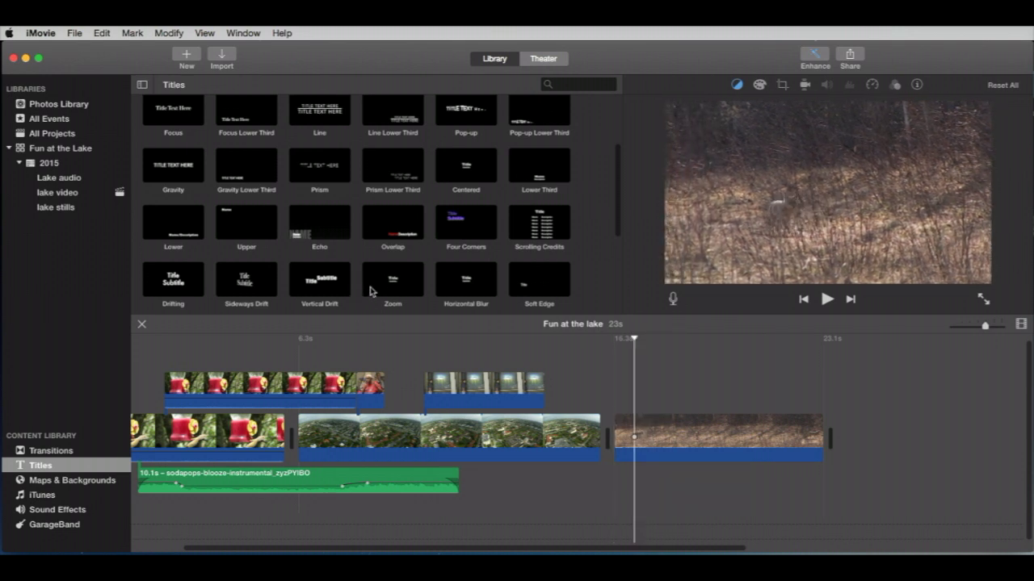
scroll(369, 293, "up", 3)
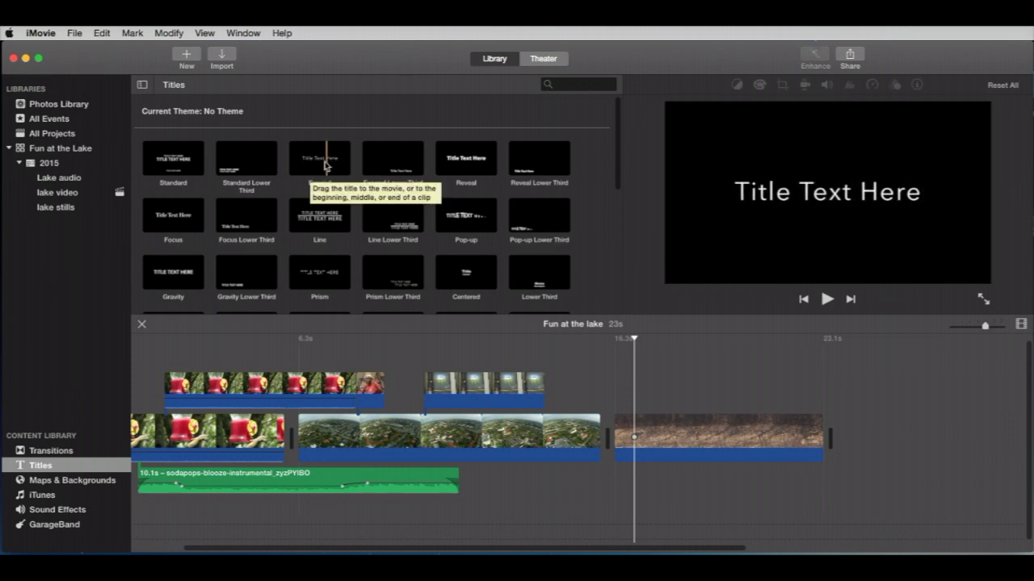
- Add an Expand title over the last clip, then delete it as misplaced
left_click_drag(316, 164, 671, 403)
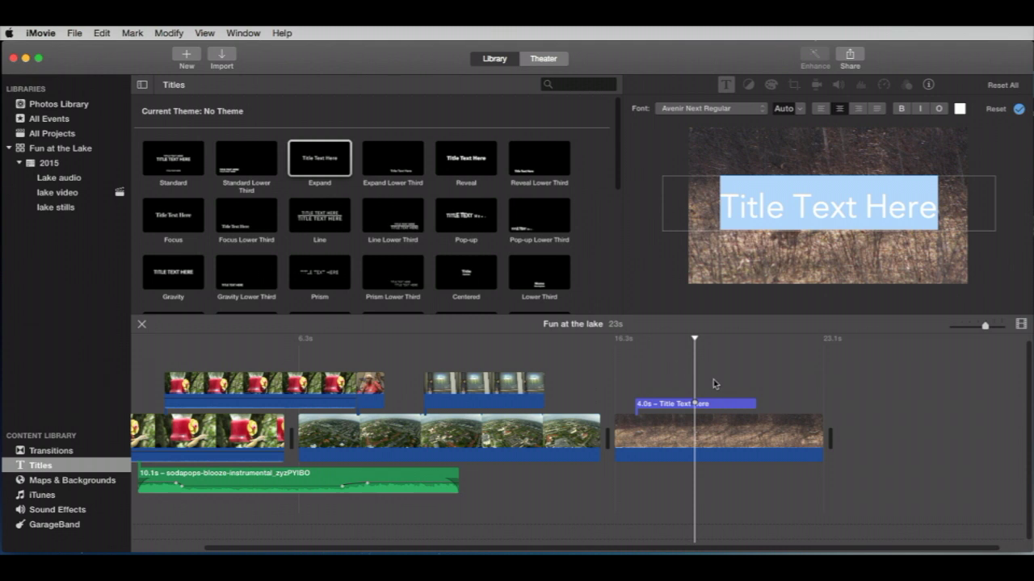
left_click(693, 340)
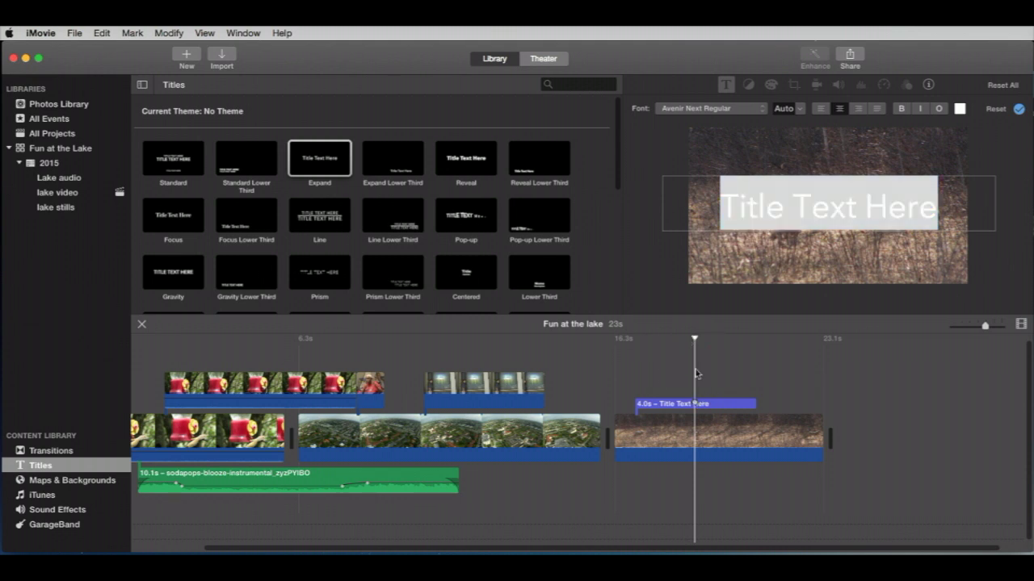
key("Delete")
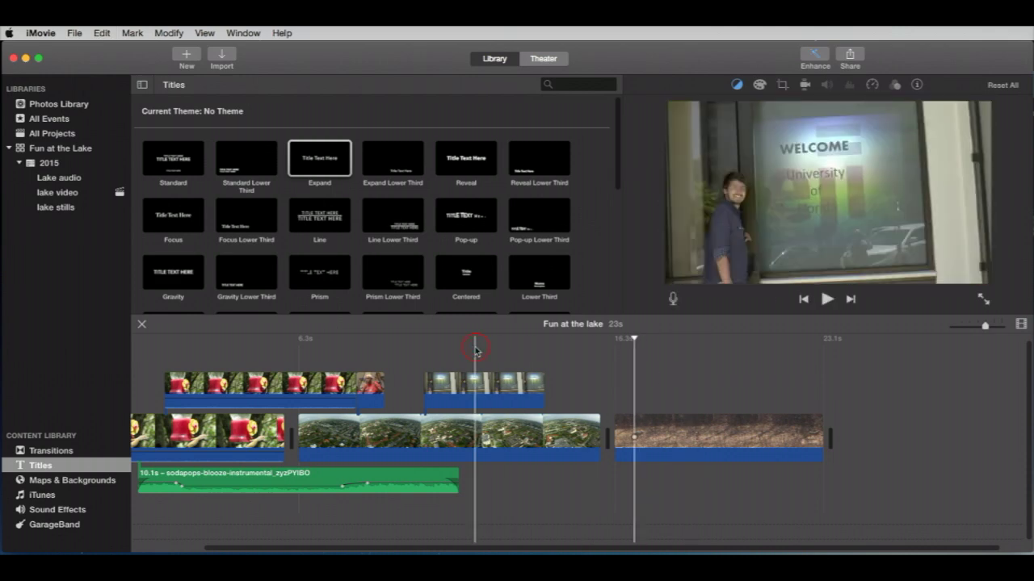
- Add an Expand title over the welcome clip and change its text to 'Fun at the lake'
double_click(321, 163)
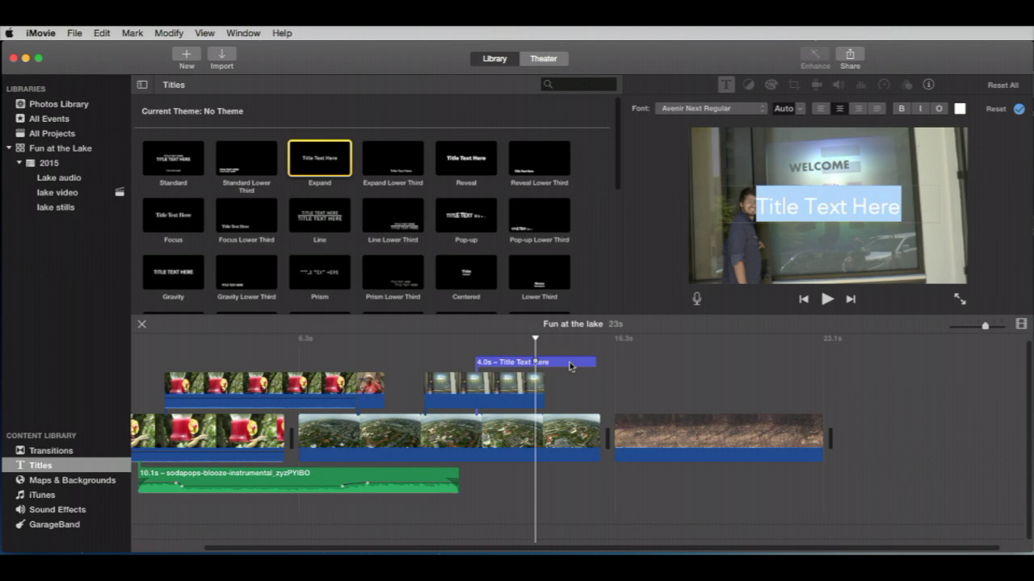
left_click(515, 365)
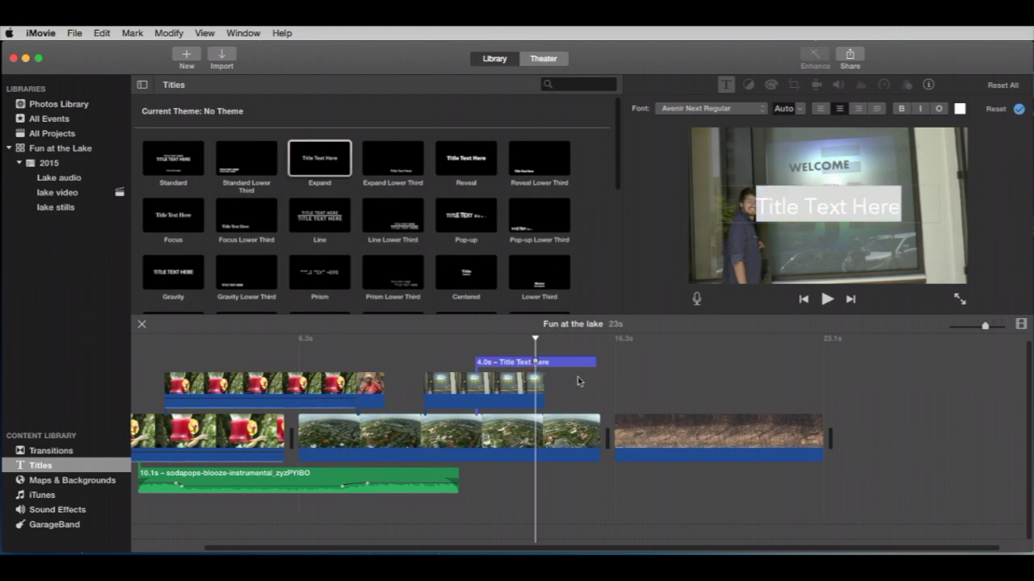
left_click(505, 364)
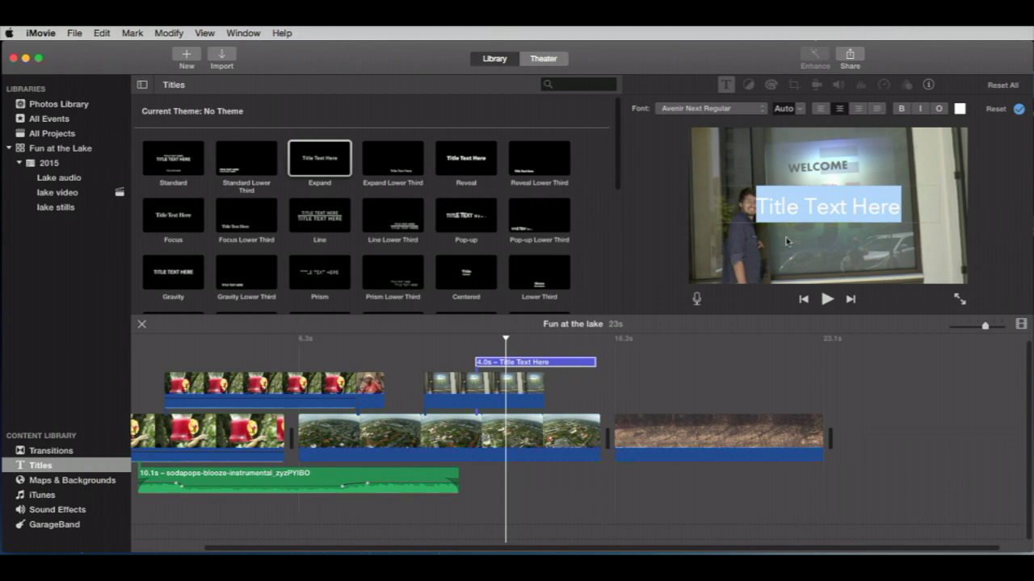
double_click(827, 207)
type("Fu")
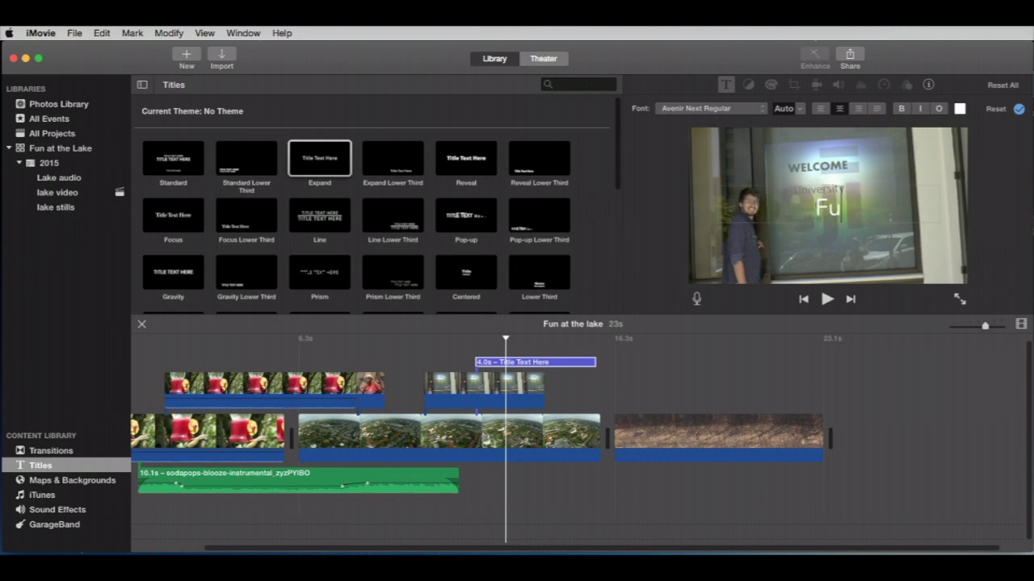
type("n at the lake")
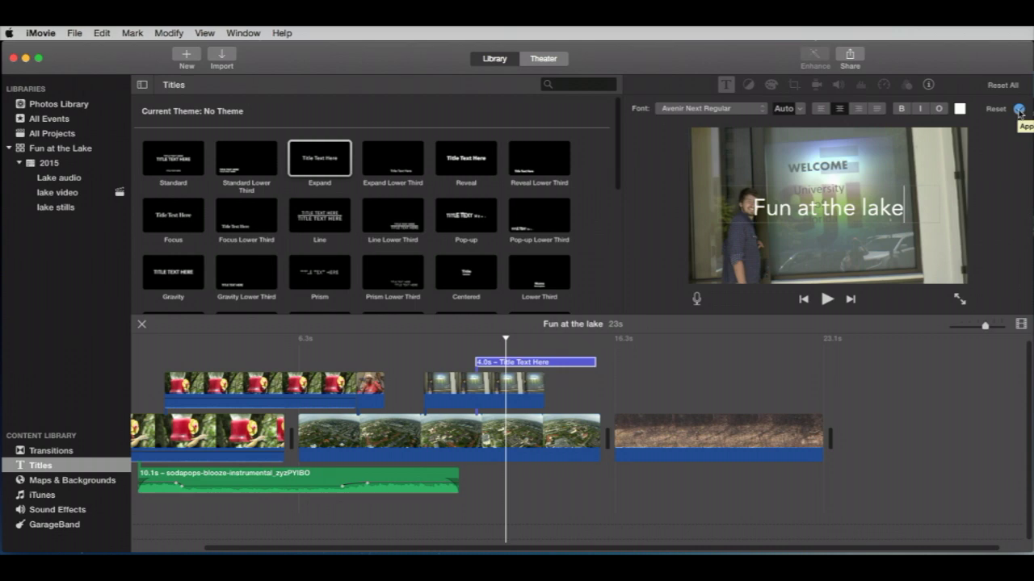
left_click(578, 387)
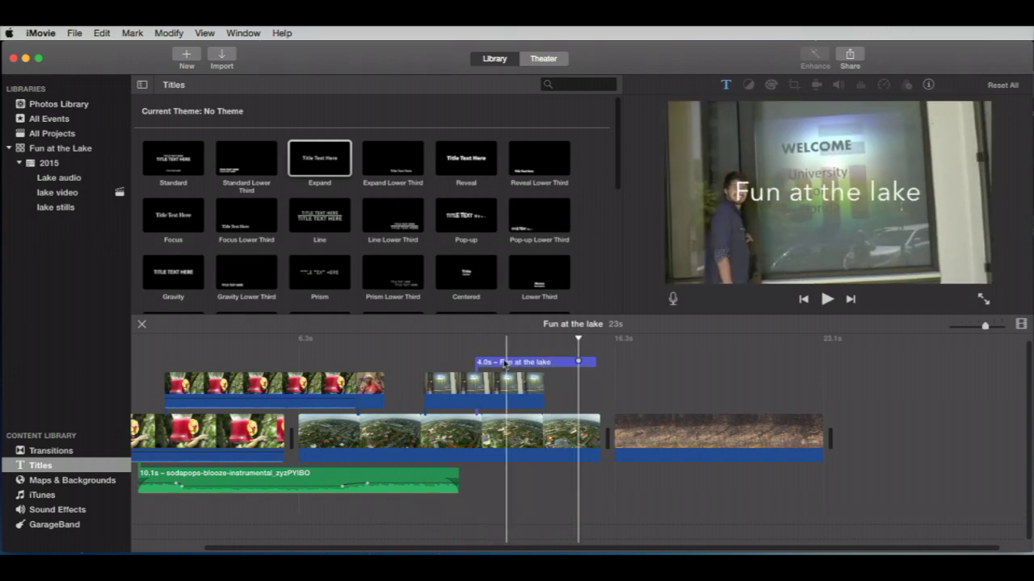
- Shorten the title to 3.6 seconds as its own storyline clip and preview playback
left_click_drag(595, 362, 721, 441)
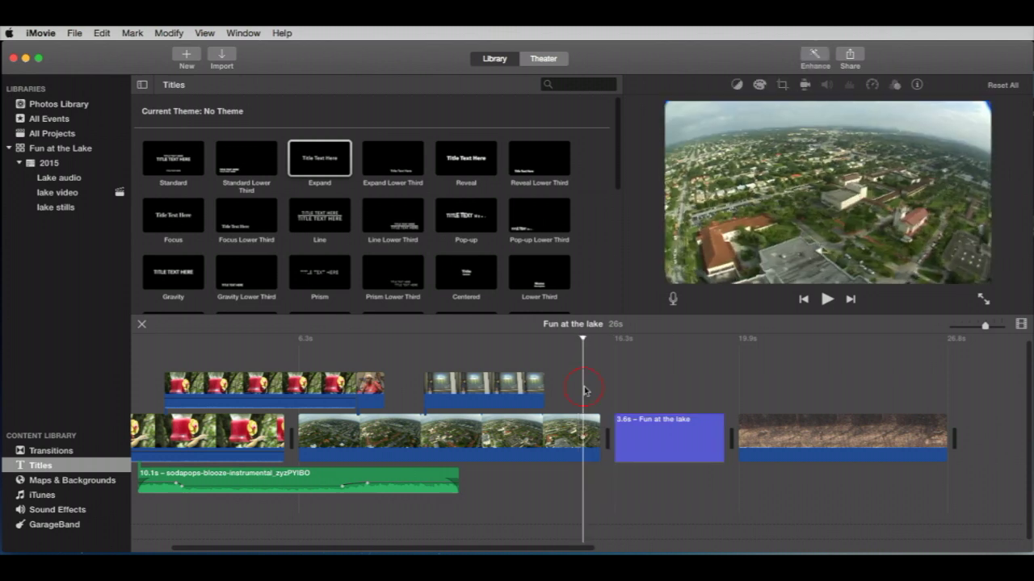
key("space")
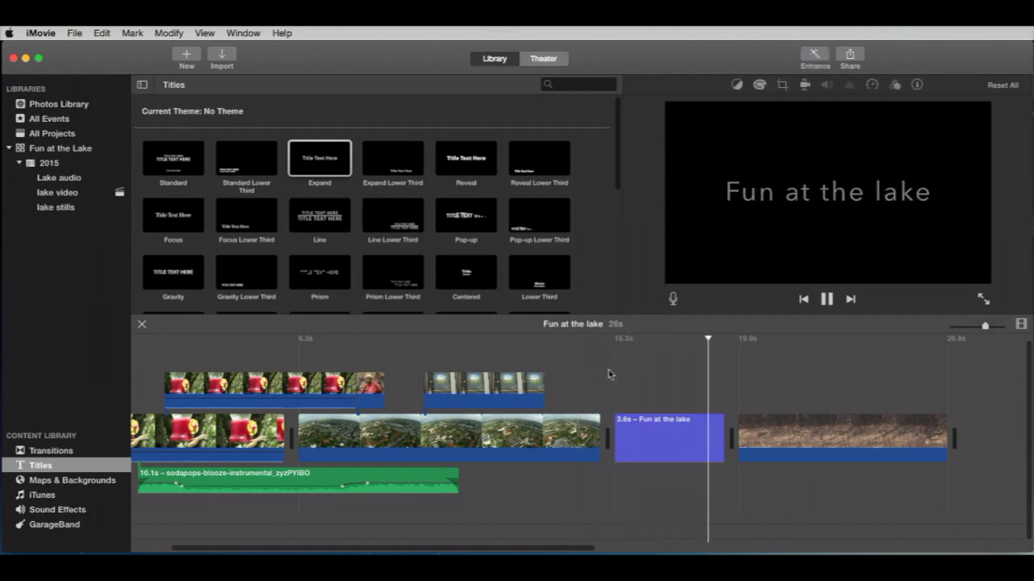
key("space")
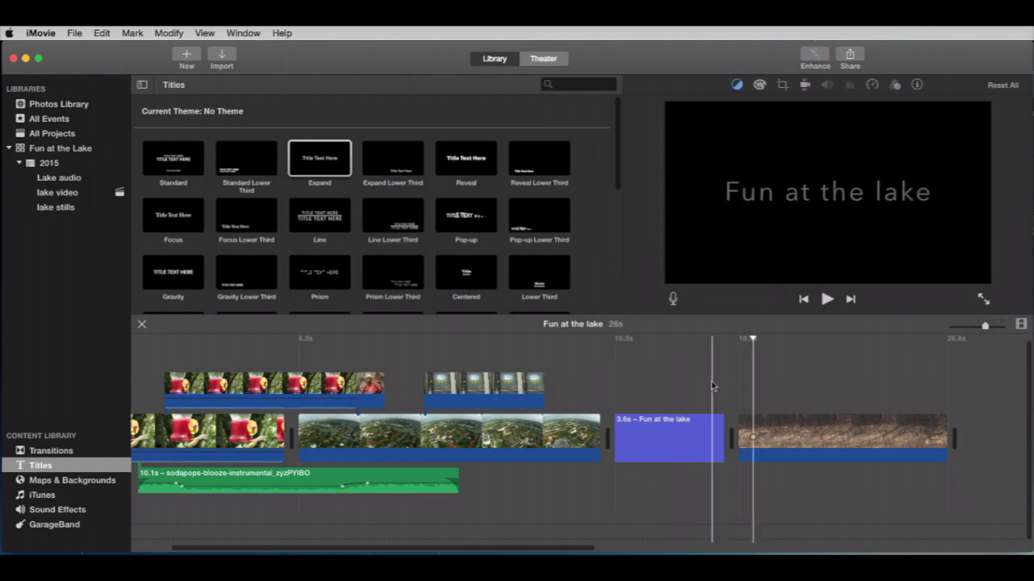
- Set the 'Fun at the lake' title font to Avenir Next Heavy
double_click(659, 436)
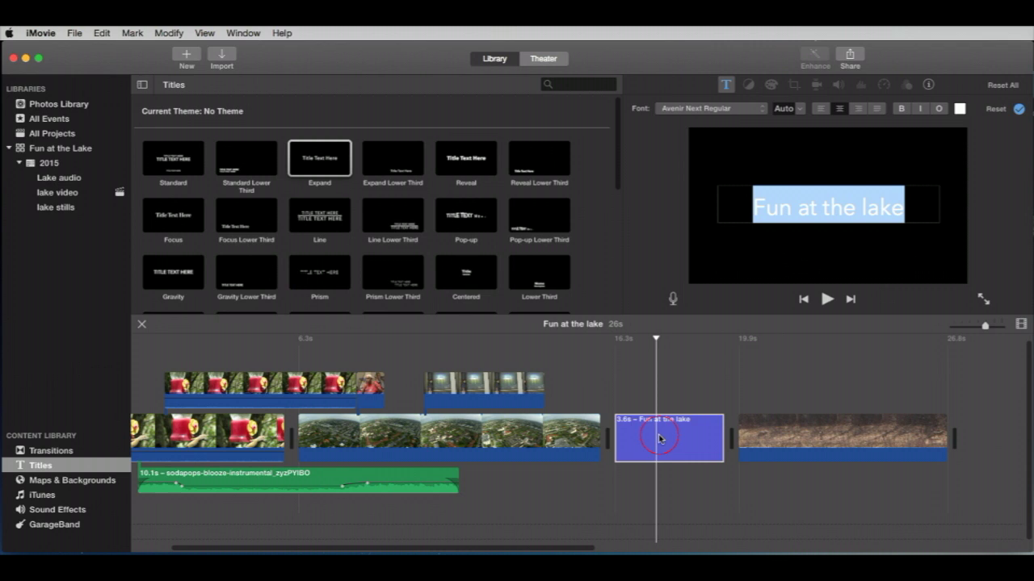
left_click(761, 110)
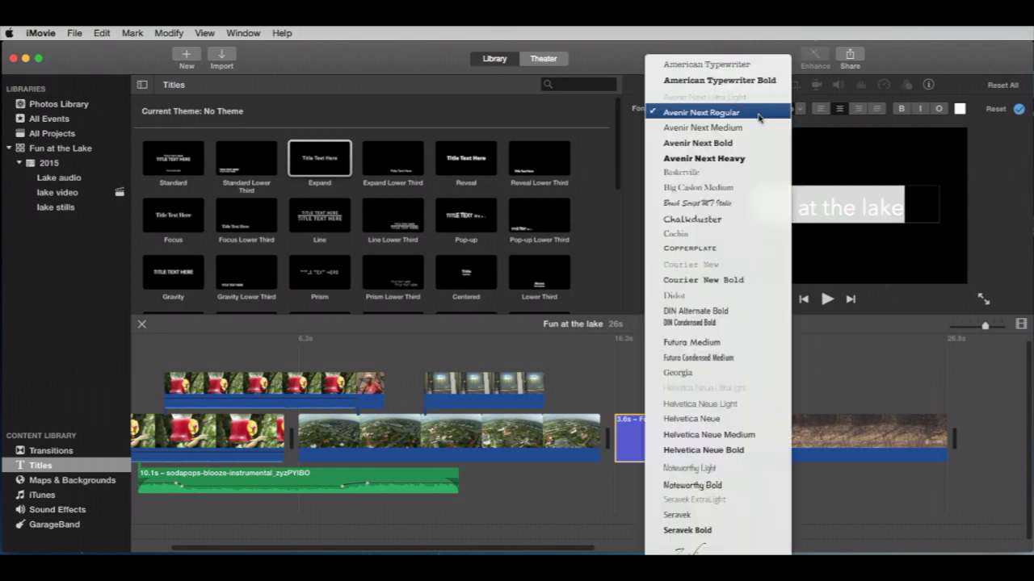
left_click(742, 157)
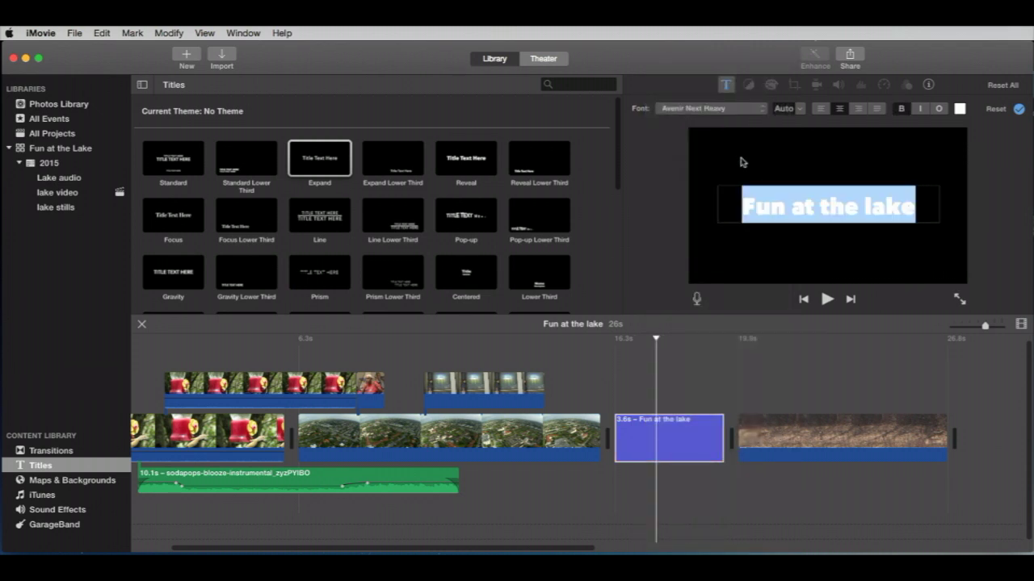
left_click(657, 340)
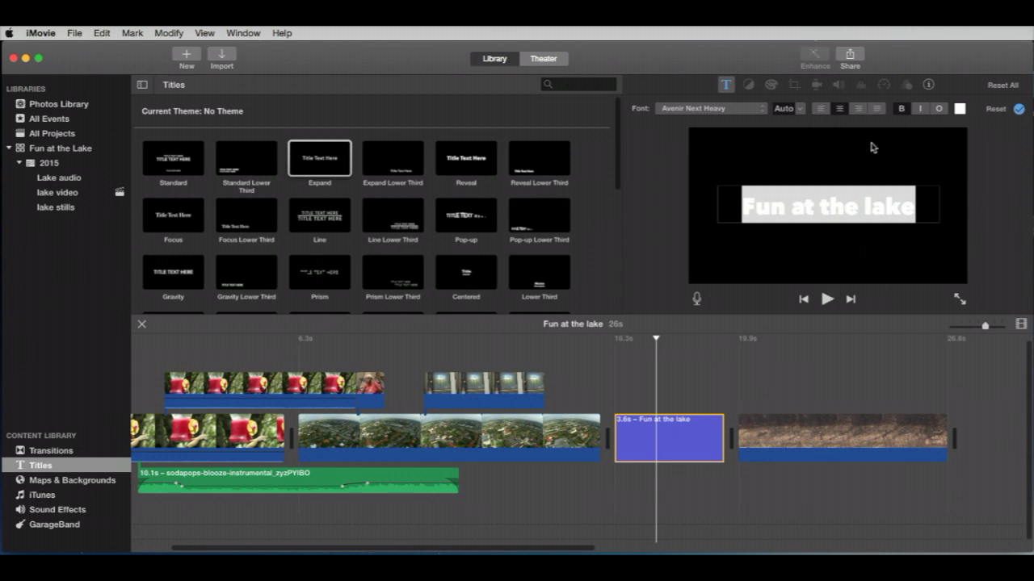
- Change the title font size to 102 and apply the text changes
left_click(800, 112)
left_click(785, 156)
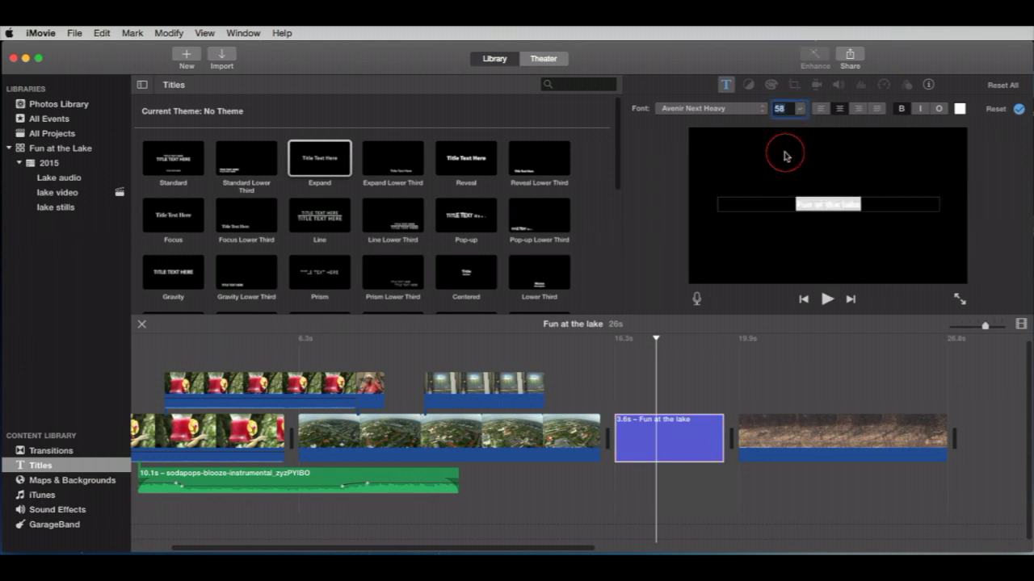
left_click(799, 111)
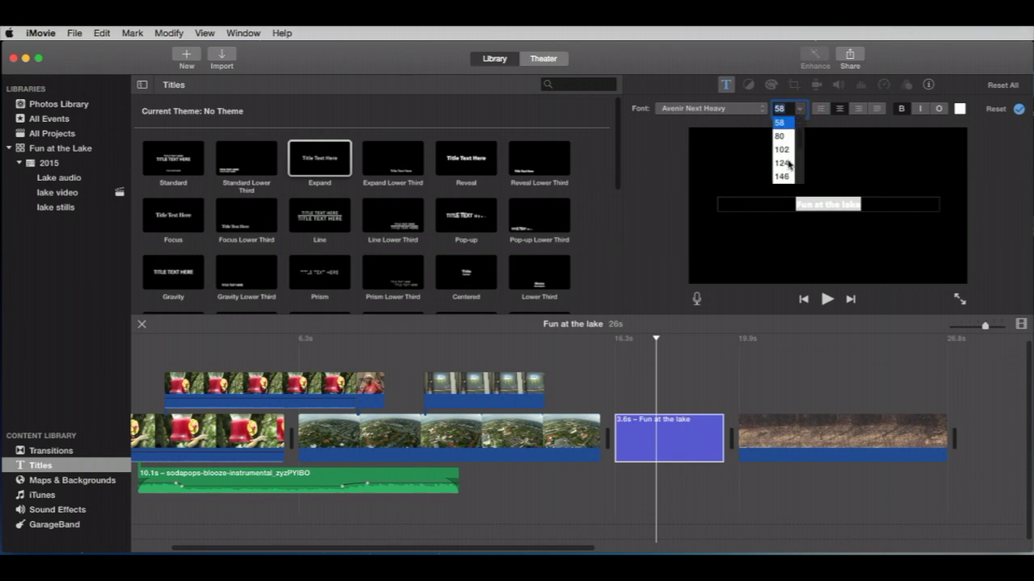
left_click(789, 156)
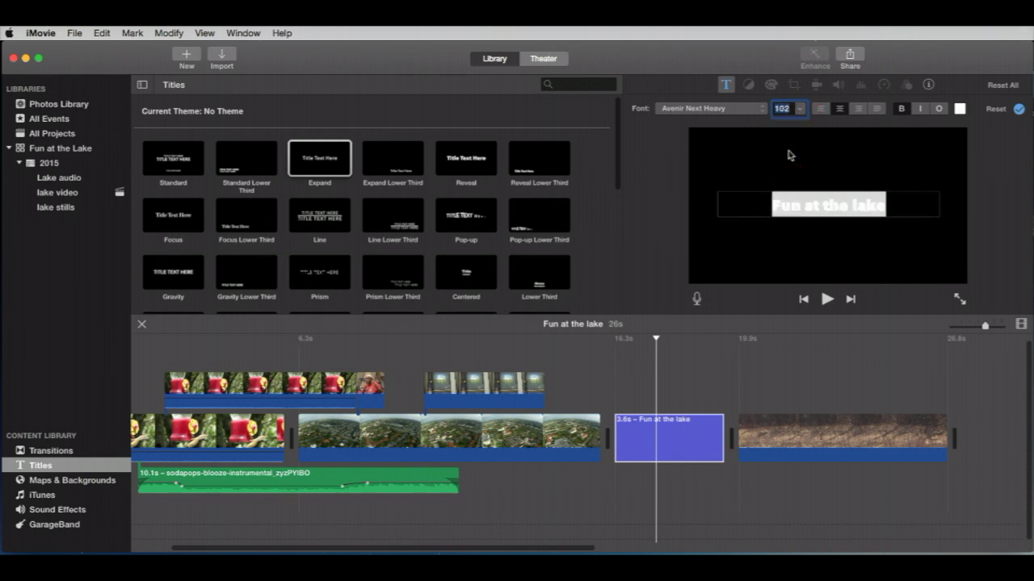
left_click(890, 202)
left_click(888, 220)
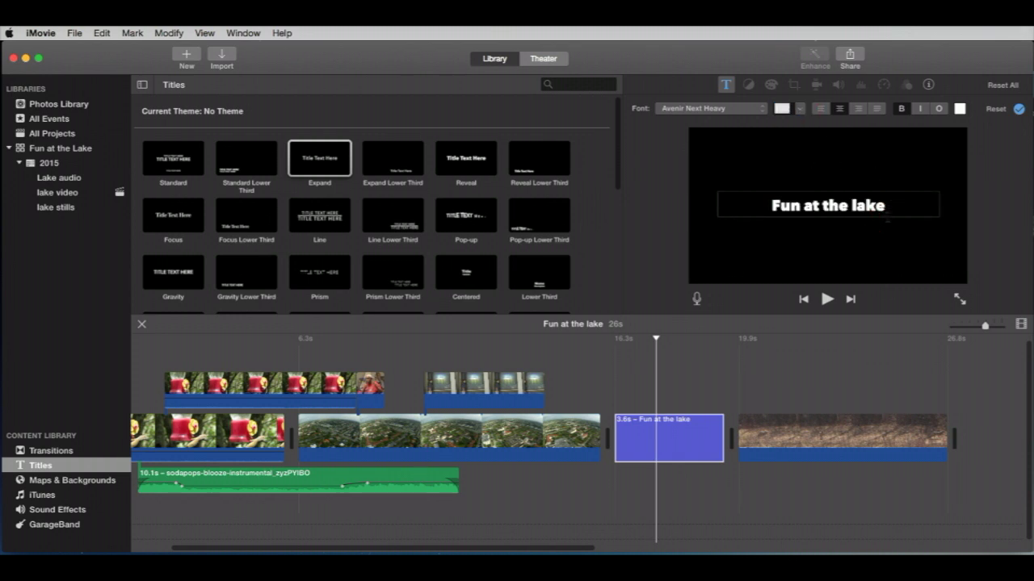
left_click(1019, 110)
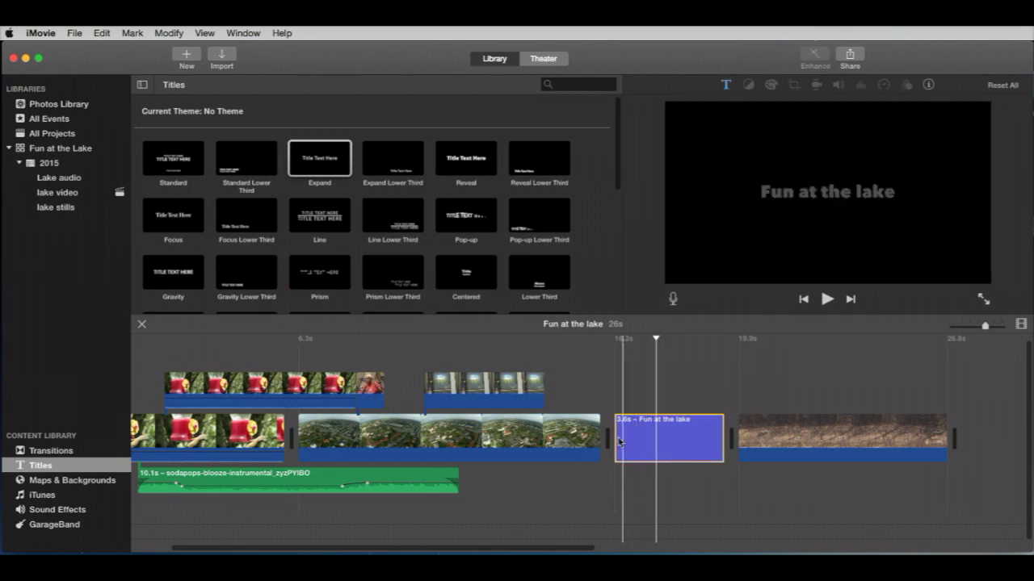
left_click(669, 421)
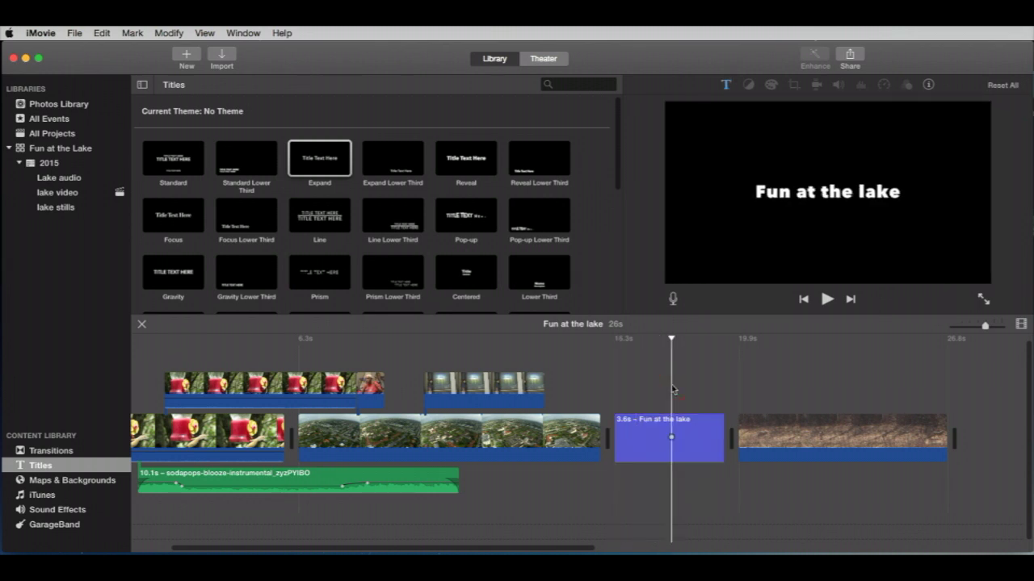
- Drop the title above the grassy field clip as an overlay, then check its text and play past it
left_click_drag(669, 422, 636, 402)
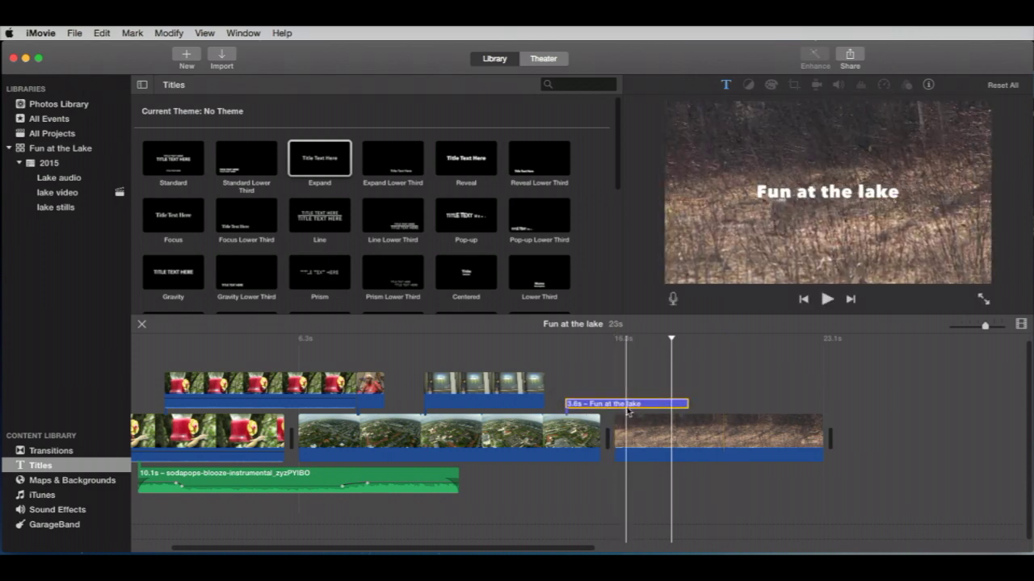
double_click(632, 403)
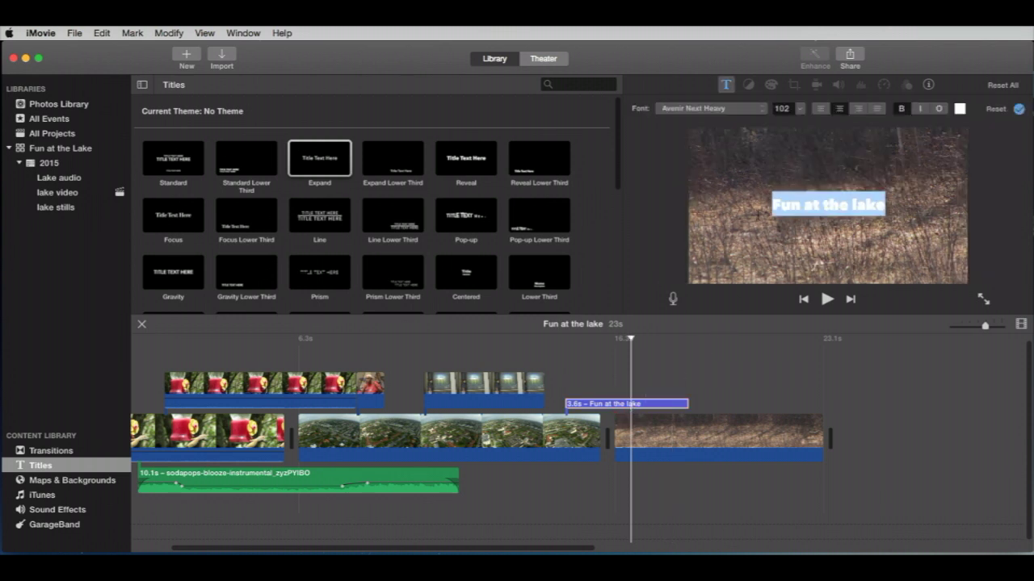
left_click(773, 206)
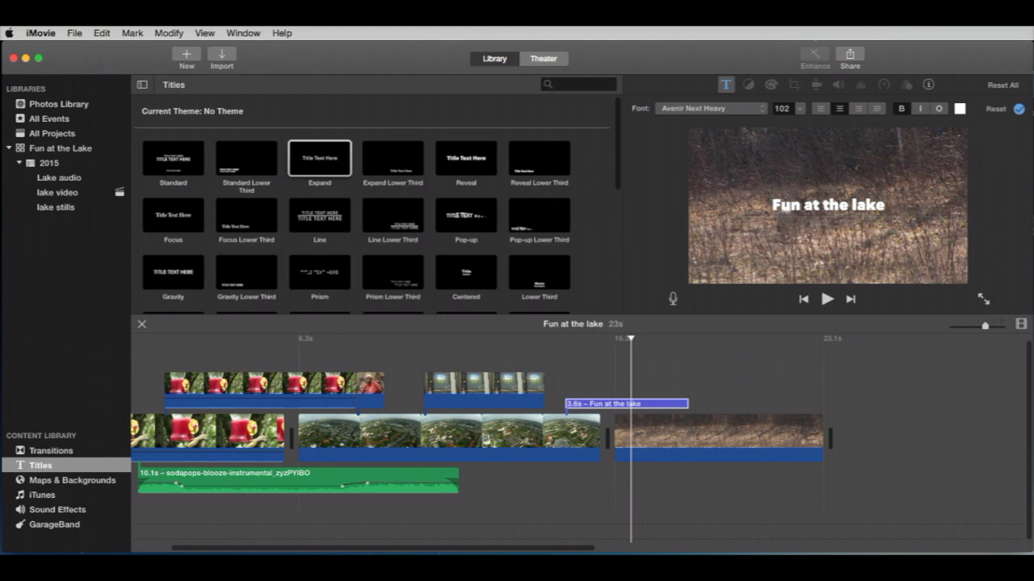
key("super+a")
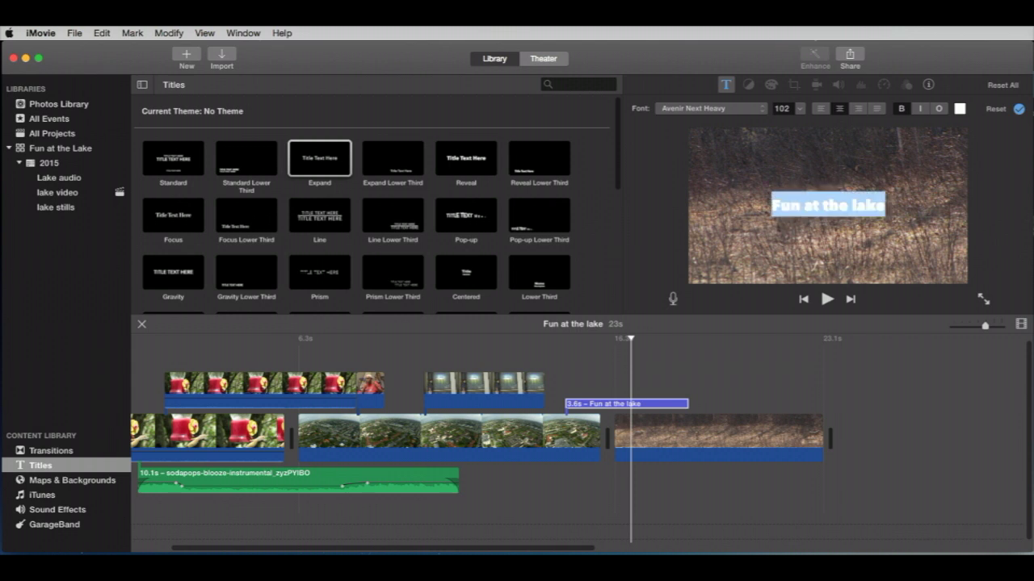
left_click(800, 231)
key("space")
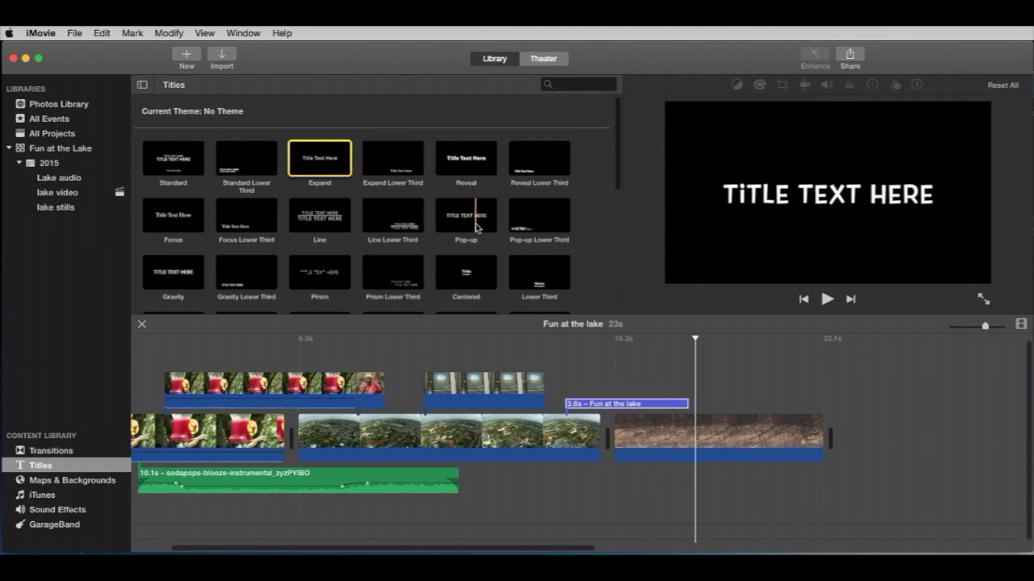
- Preview the Centered and Pop-up title styles on the selected title clip
left_click(466, 276)
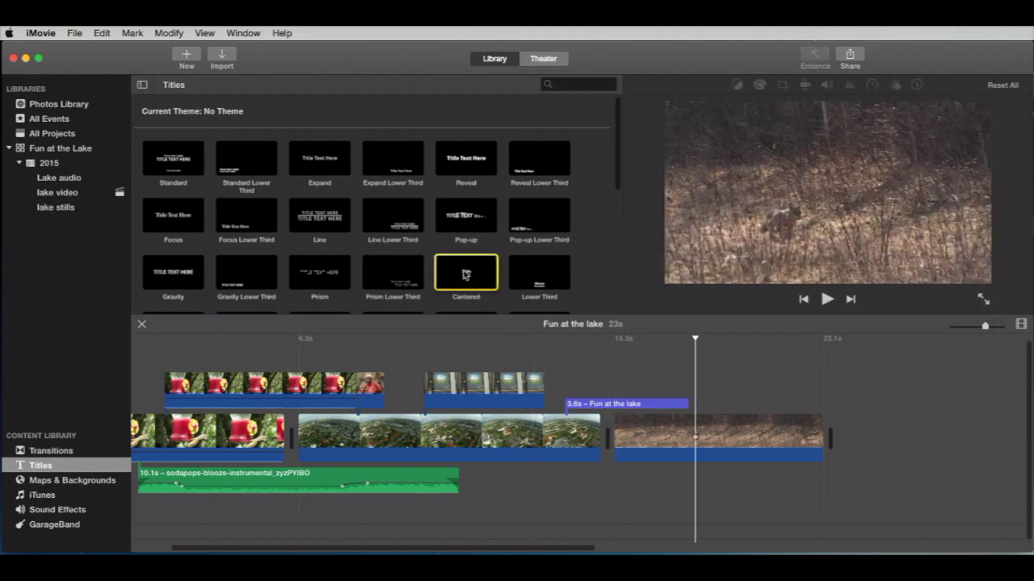
left_click(611, 371)
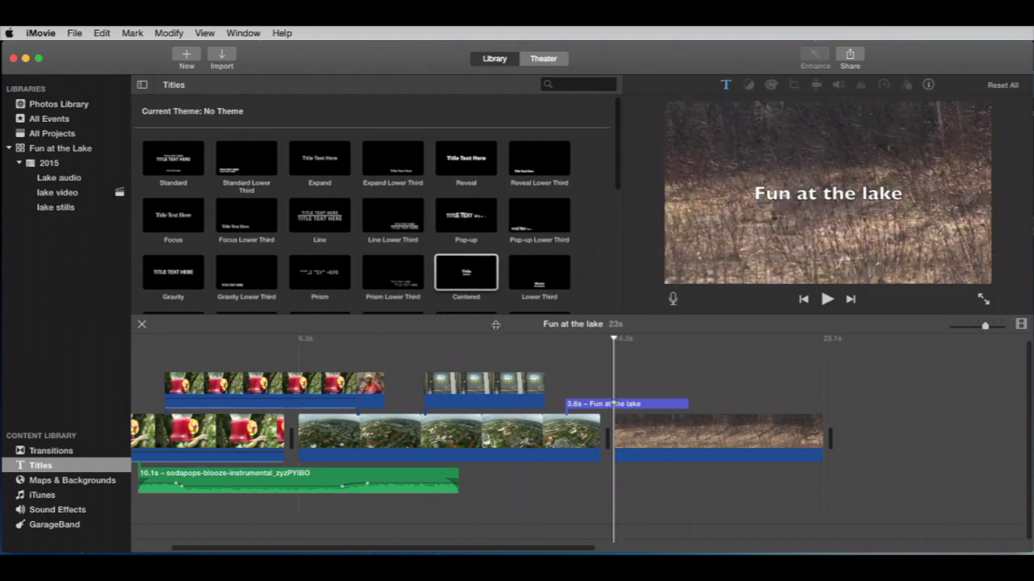
left_click(631, 405)
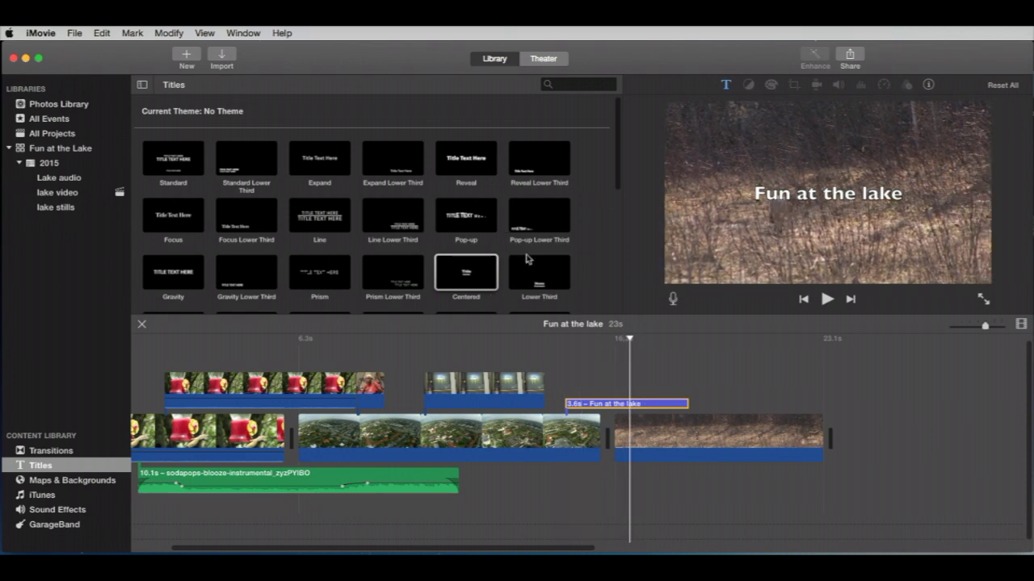
left_click(466, 219)
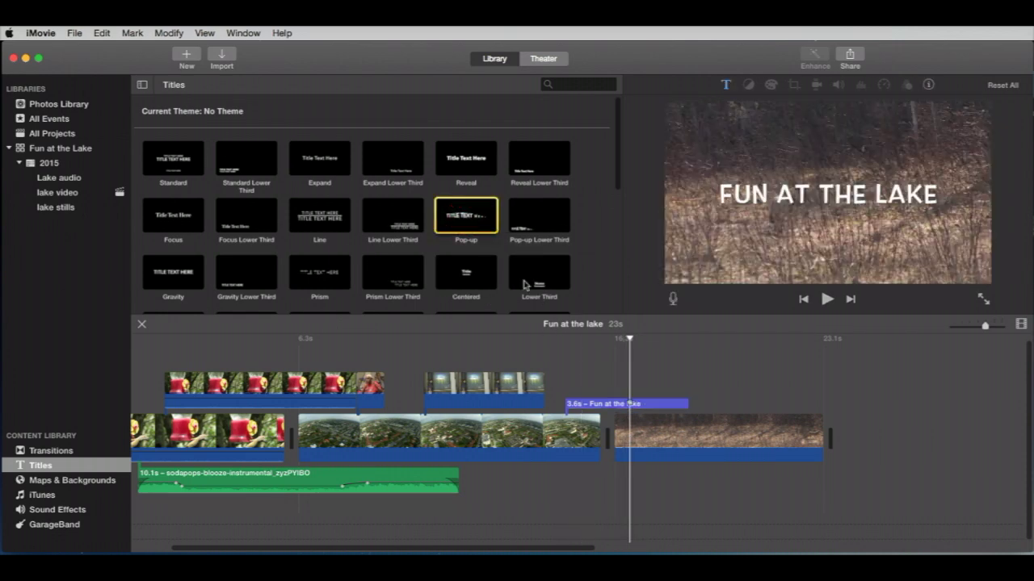
left_click(611, 407)
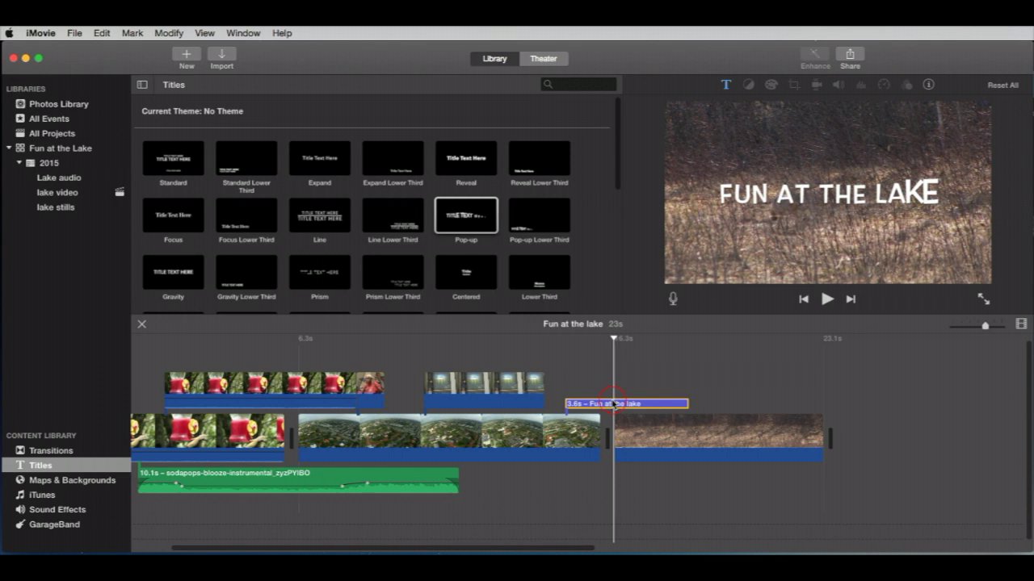
- Apply the Centered style so the title shows 'Fun at the lake' in Gill Sans Bold
left_click(724, 193)
left_click(747, 208)
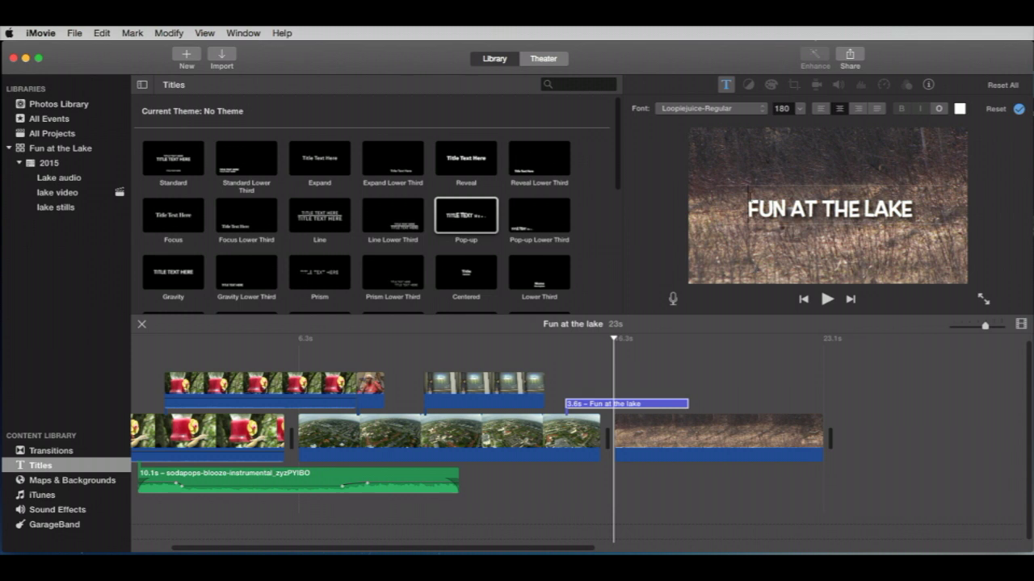
key("super+a")
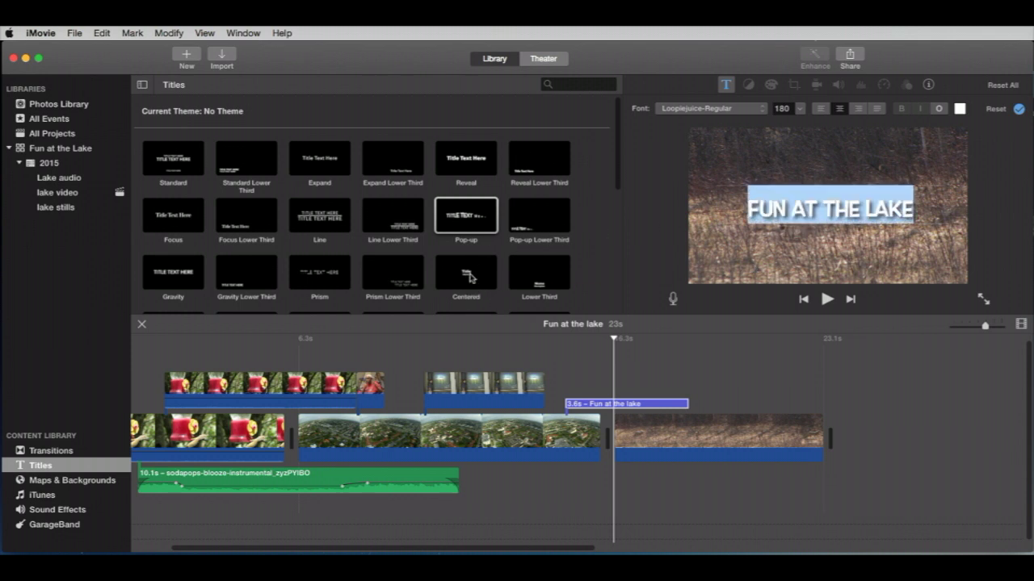
left_click(744, 381)
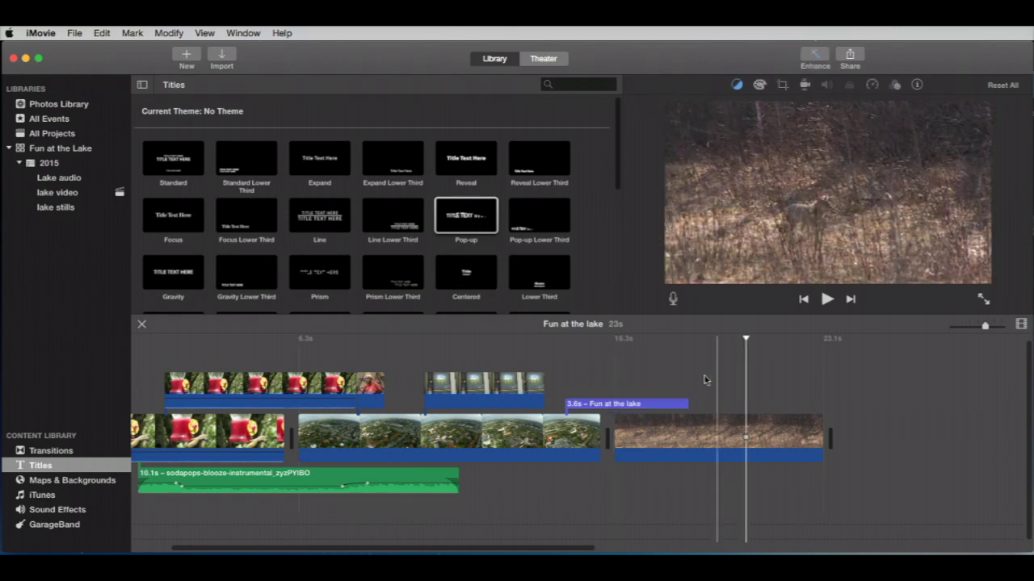
left_click(650, 403)
double_click(464, 272)
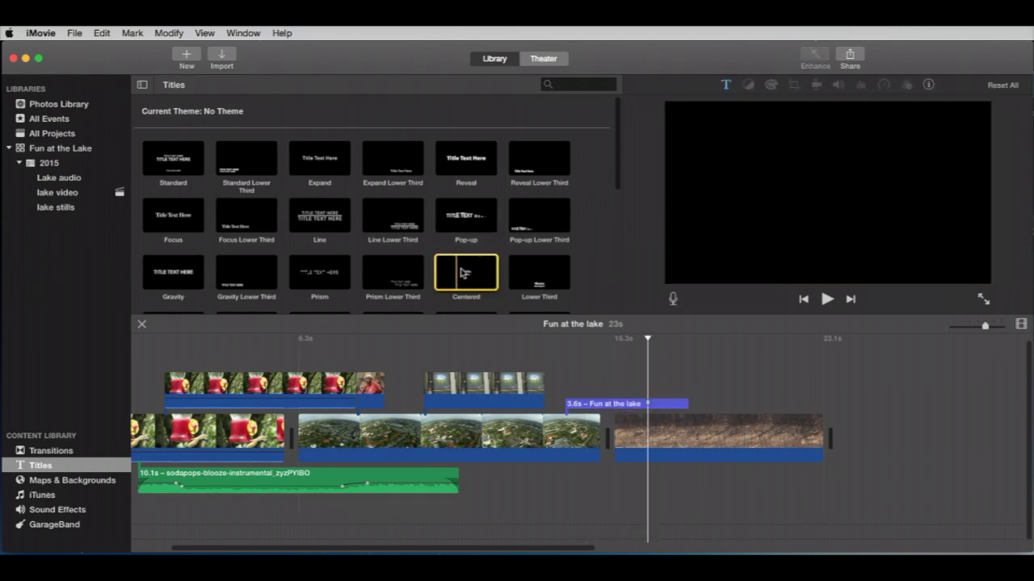
left_click(774, 198)
- Insert blank lines before 'Fun at the lake' to push the title lower in the frame
left_click(762, 209)
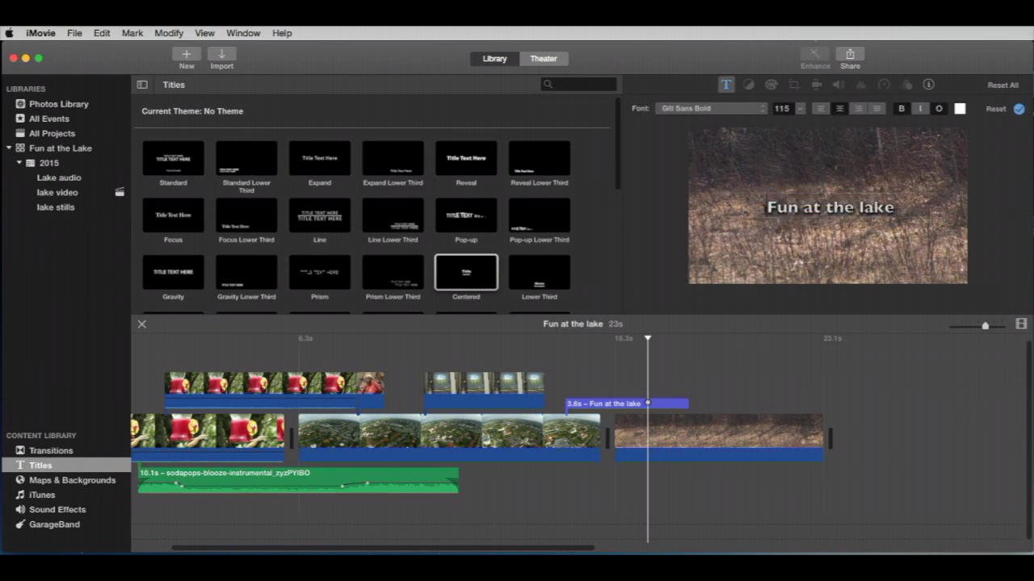
key("Return")
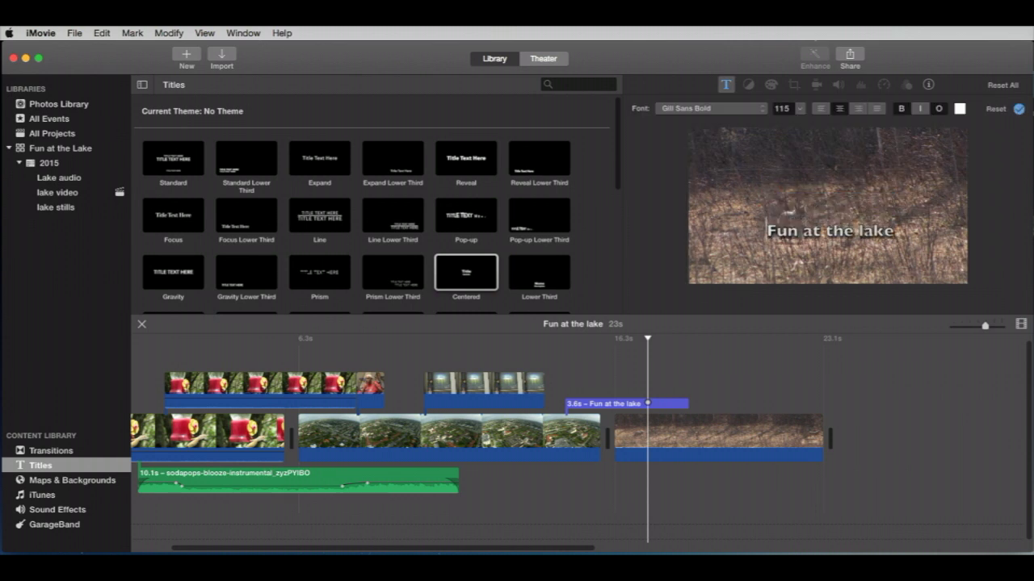
key("Return")
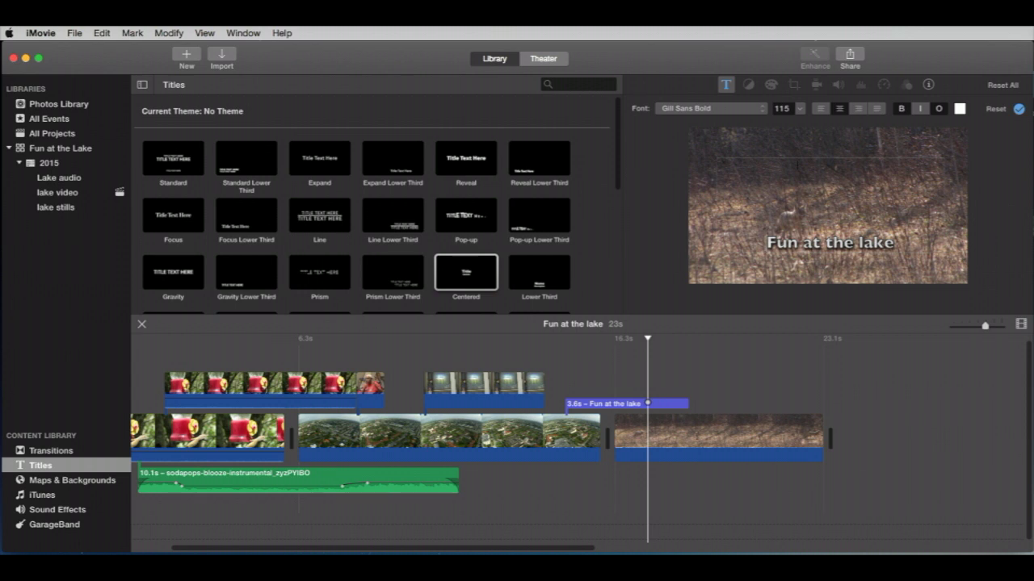
key("BackSpace")
key("BackSpace")
key("BackSpace")
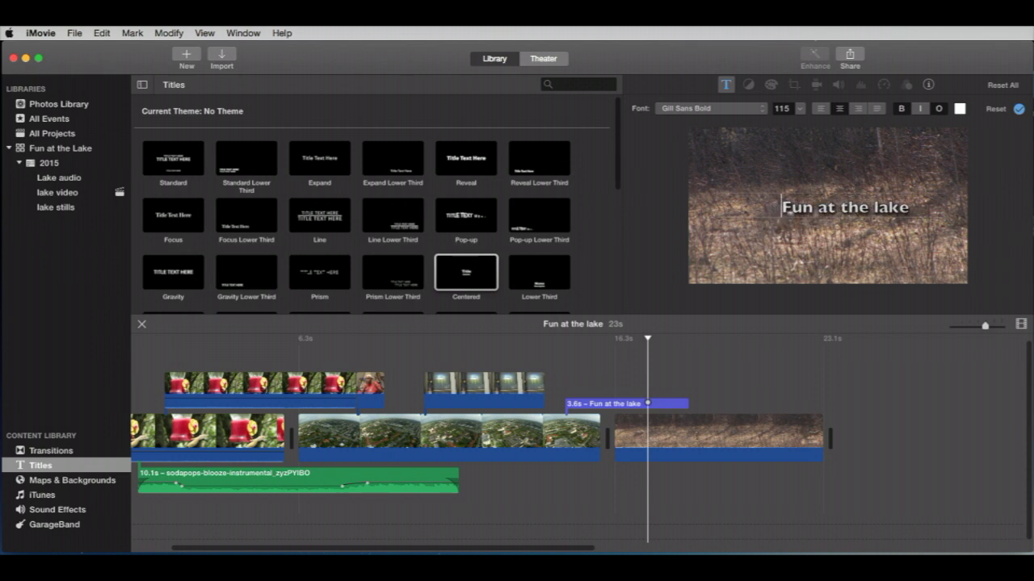
key("Return")
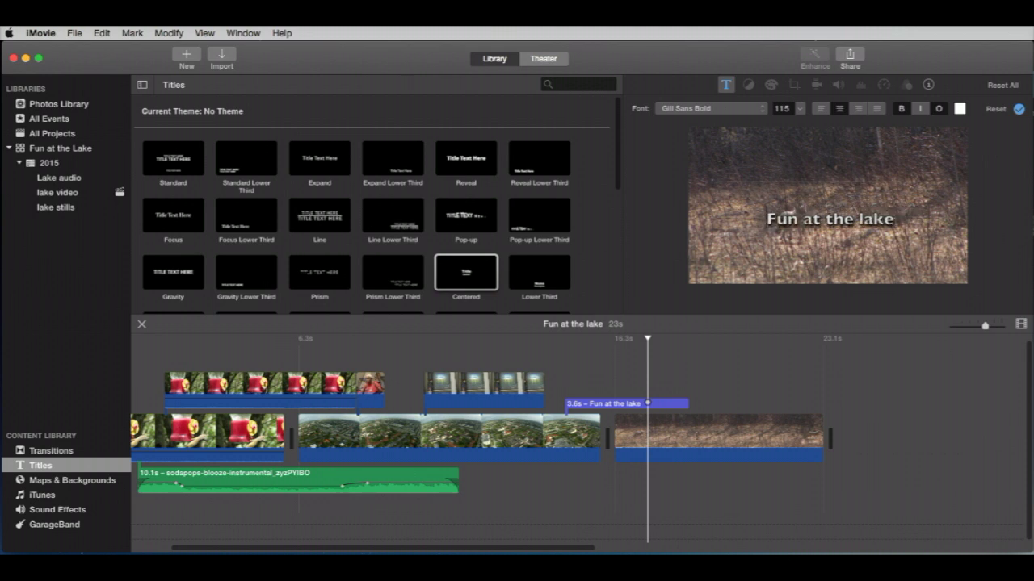
key("Return")
key("Return")
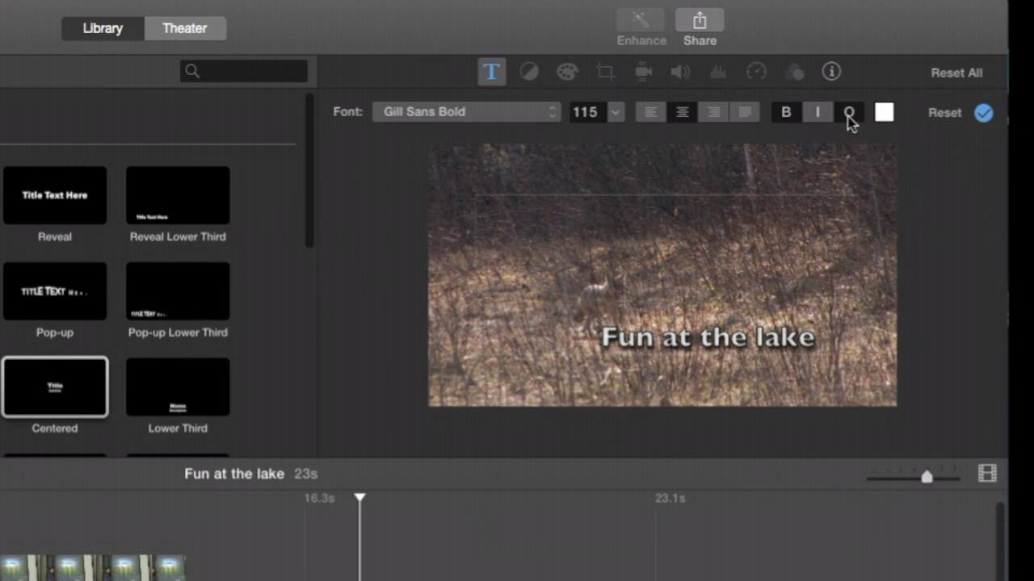
- Remove the outline, keep bold, make the title italic, and try left, right and center alignment
left_click(849, 117)
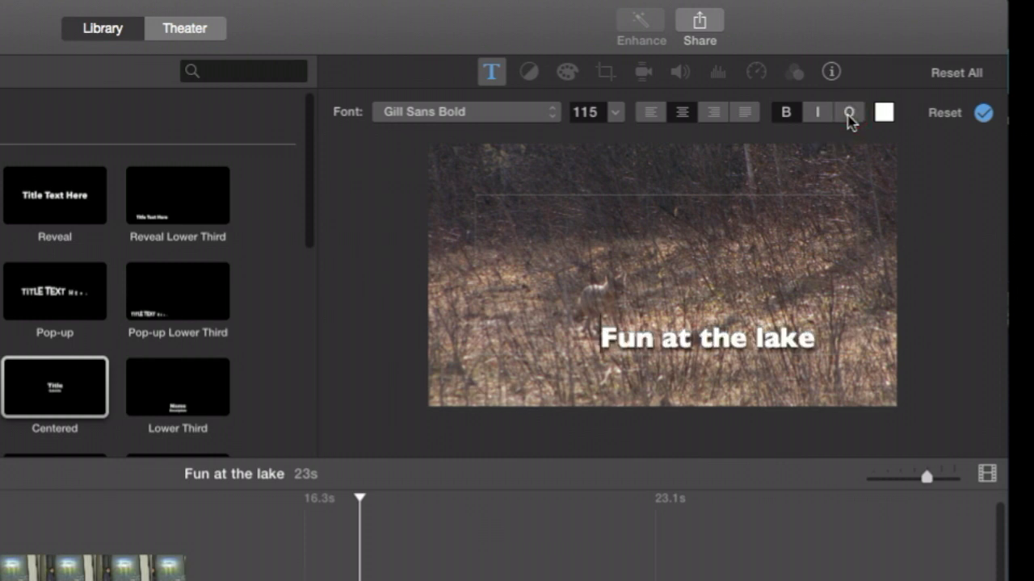
left_click(788, 114)
left_click(790, 115)
left_click(817, 118)
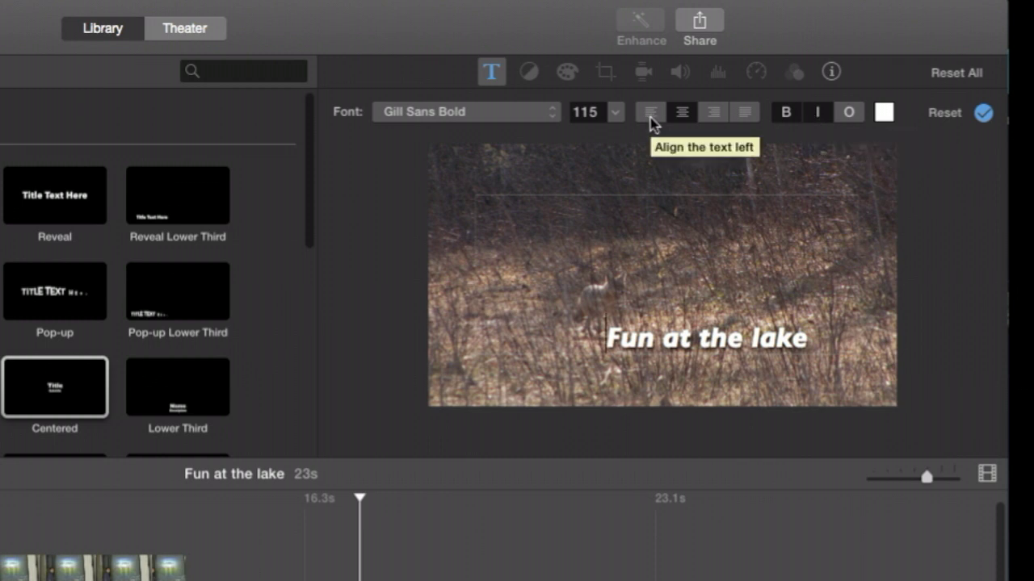
left_click(651, 118)
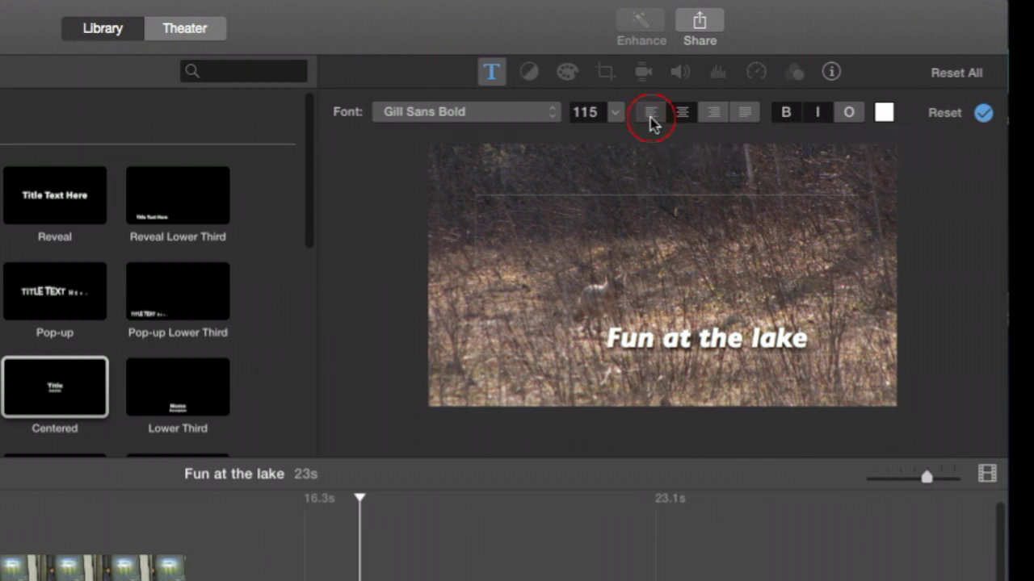
left_click(715, 120)
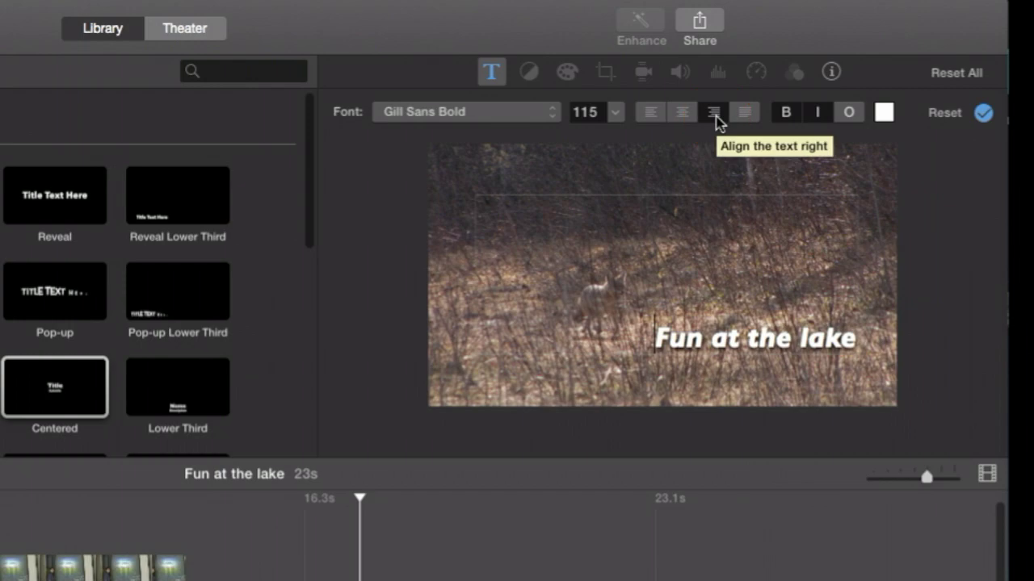
left_click(676, 121)
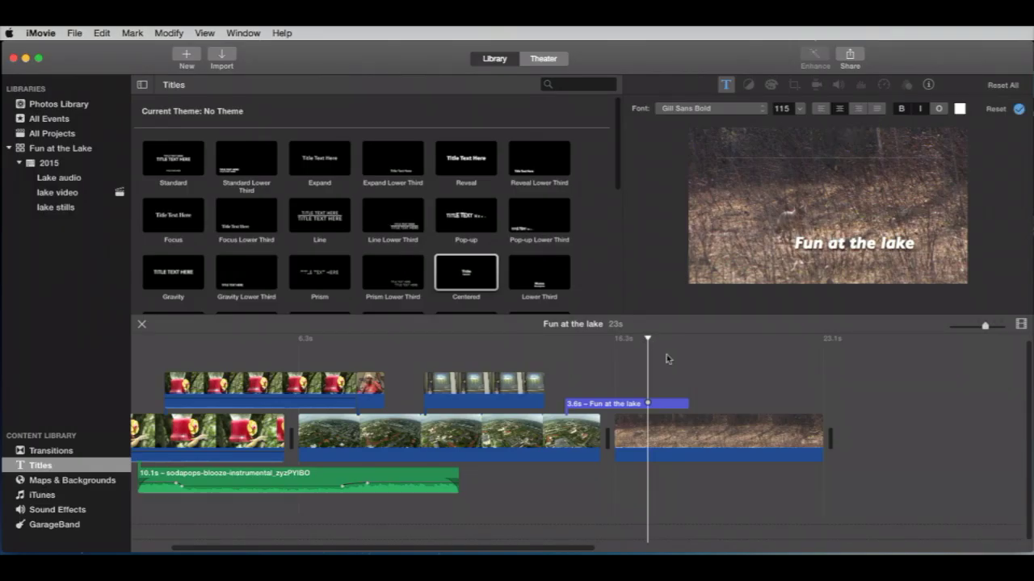
- Add an Expand title over the second video clip, nudged slightly later
left_click(1019, 109)
left_click(450, 279)
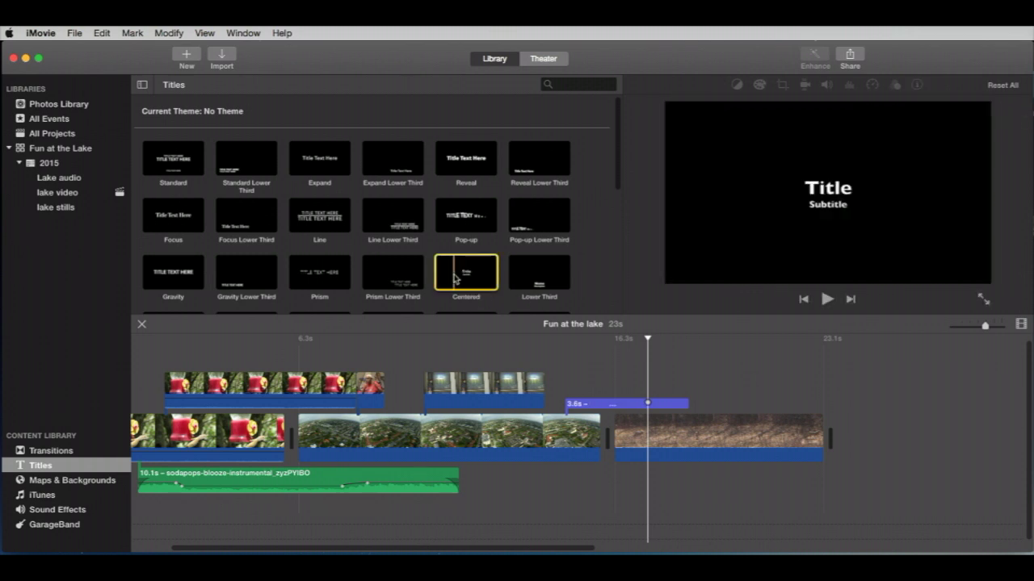
left_click(308, 166)
left_click_drag(304, 162, 568, 380)
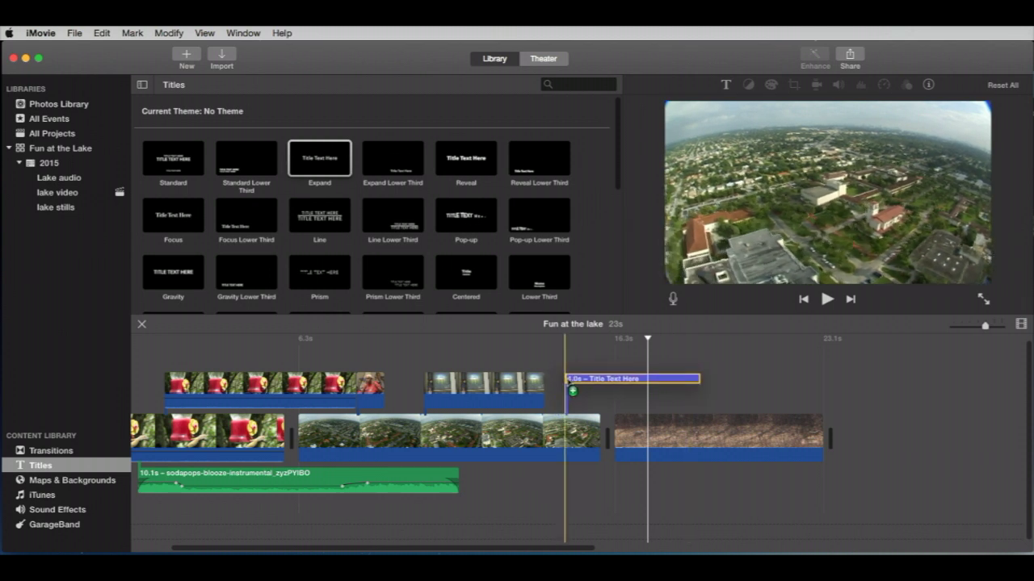
left_click_drag(566, 379, 605, 438)
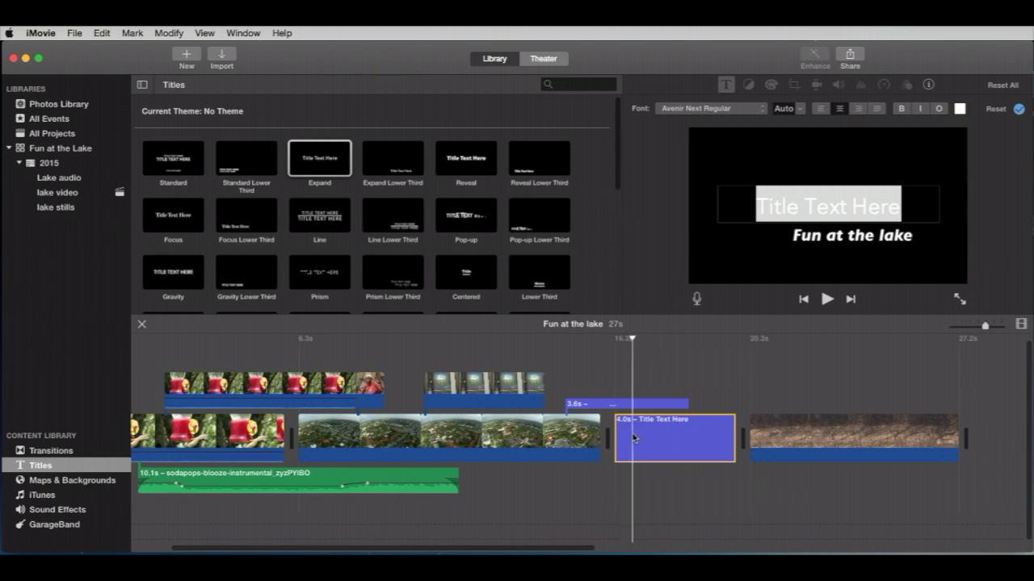
- Delete the placeholder 4.0s title clip and reposition the 3.6s title over the field clip
key("Delete")
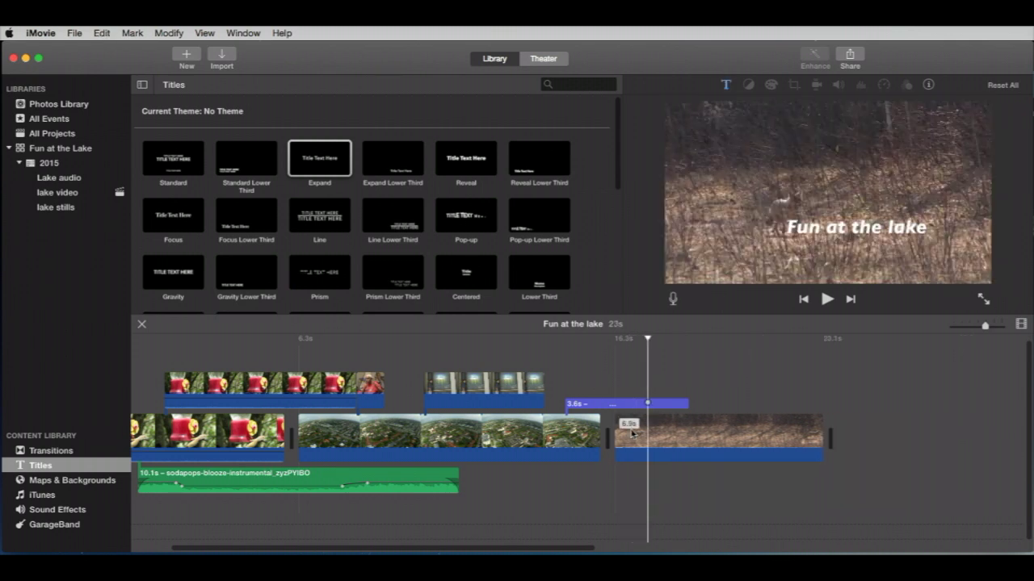
left_click(625, 404)
mouse_move(624, 404)
left_mouse_down()
mouse_move(635, 391)
mouse_move(590, 355)
mouse_move(584, 364)
mouse_move(632, 404)
left_mouse_up()
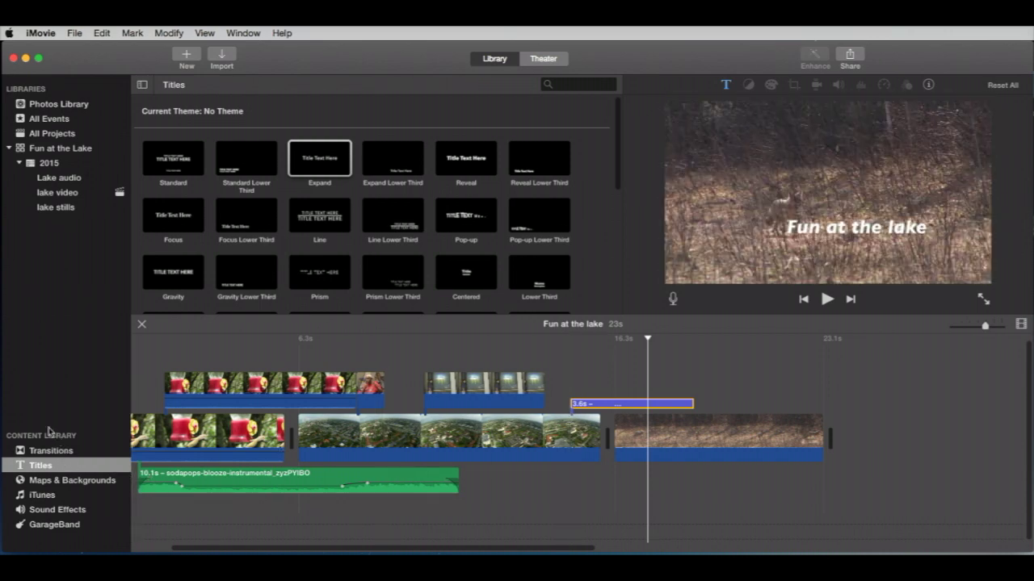
- Insert a Mosaic transition between the aerial city and field clips and preview it
left_click(20, 454)
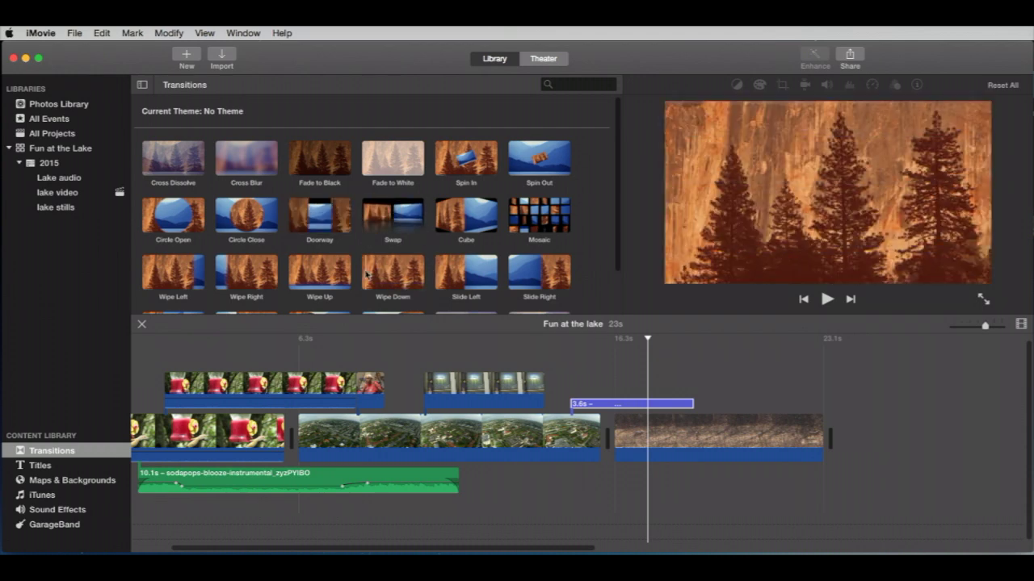
mouse_move(539, 215)
left_mouse_down()
mouse_move(610, 434)
mouse_move(596, 437)
left_mouse_up()
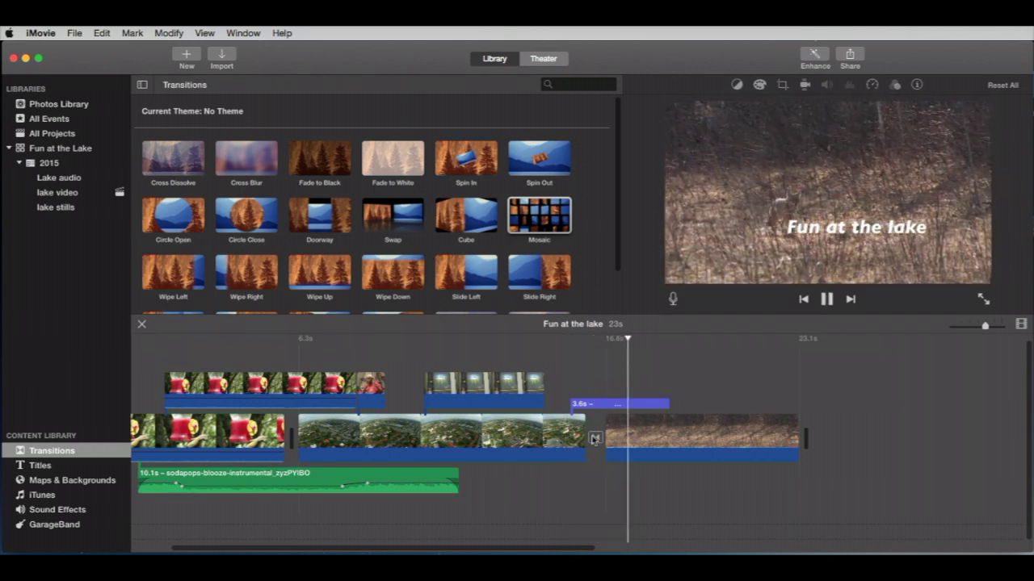
left_click(595, 437)
left_click(596, 437)
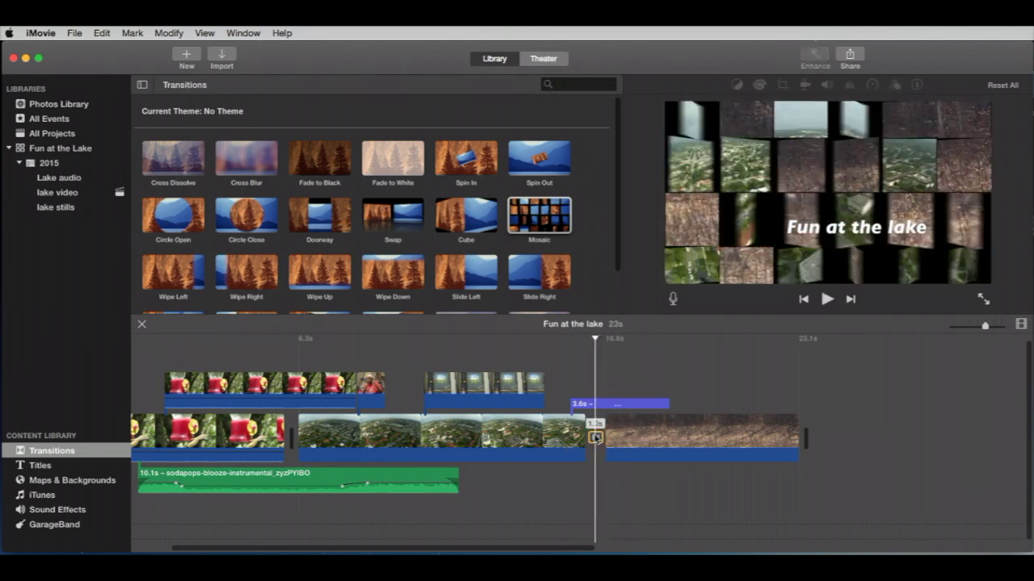
left_click(563, 379)
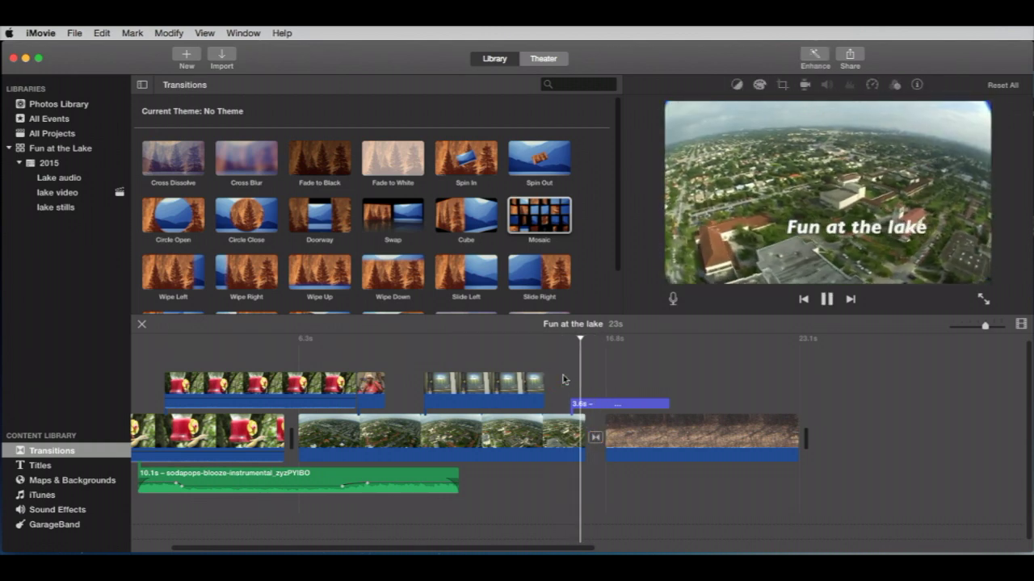
- Lengthen the Mosaic transition's duration, preview it, then delete the transition
key("space")
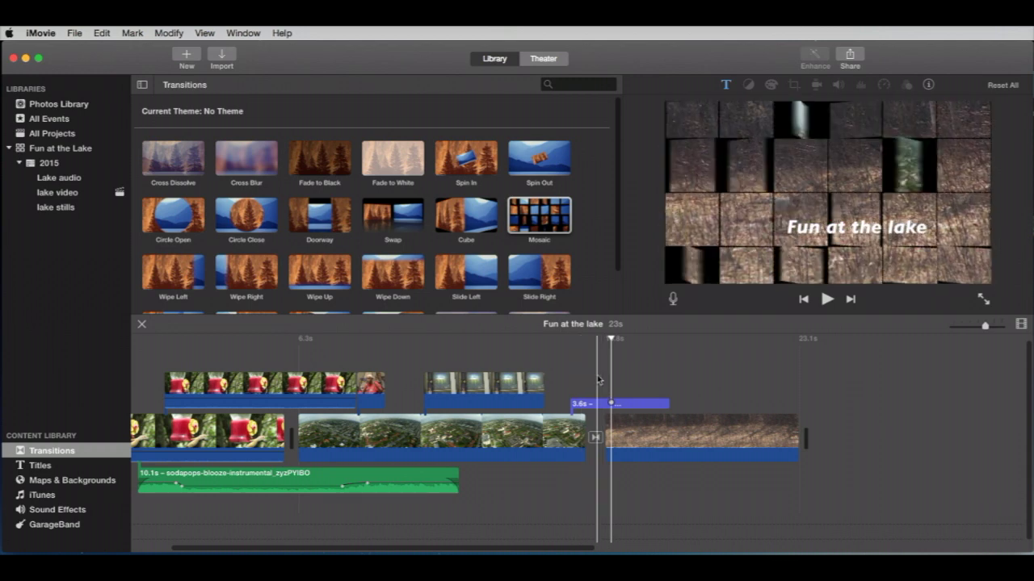
double_click(595, 437)
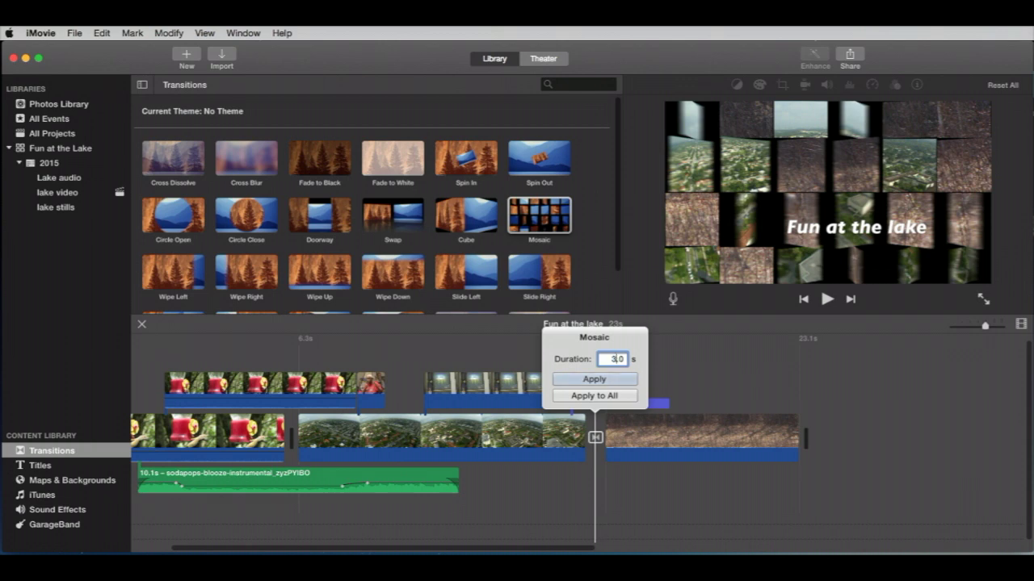
left_click(606, 379)
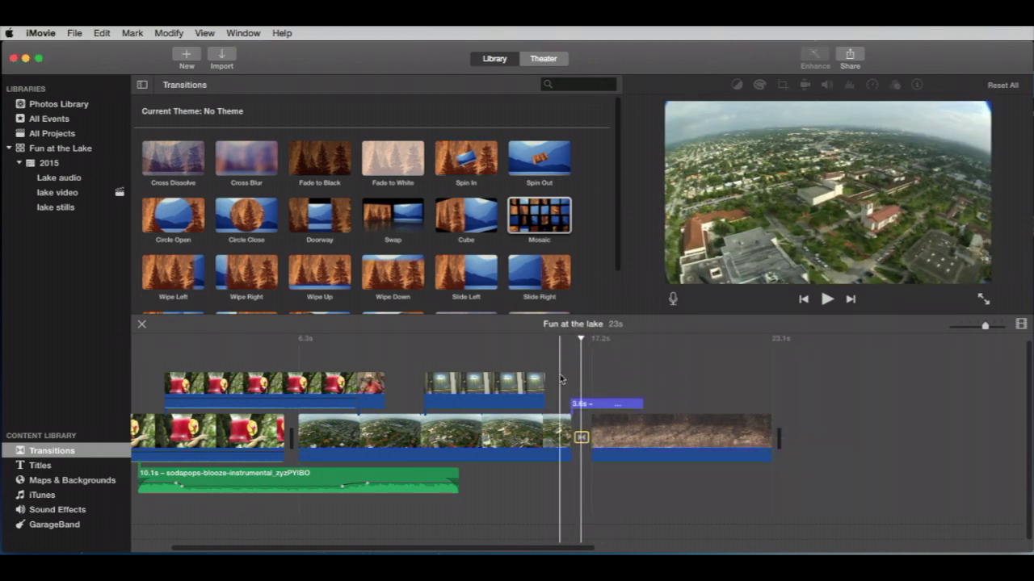
left_click(555, 376)
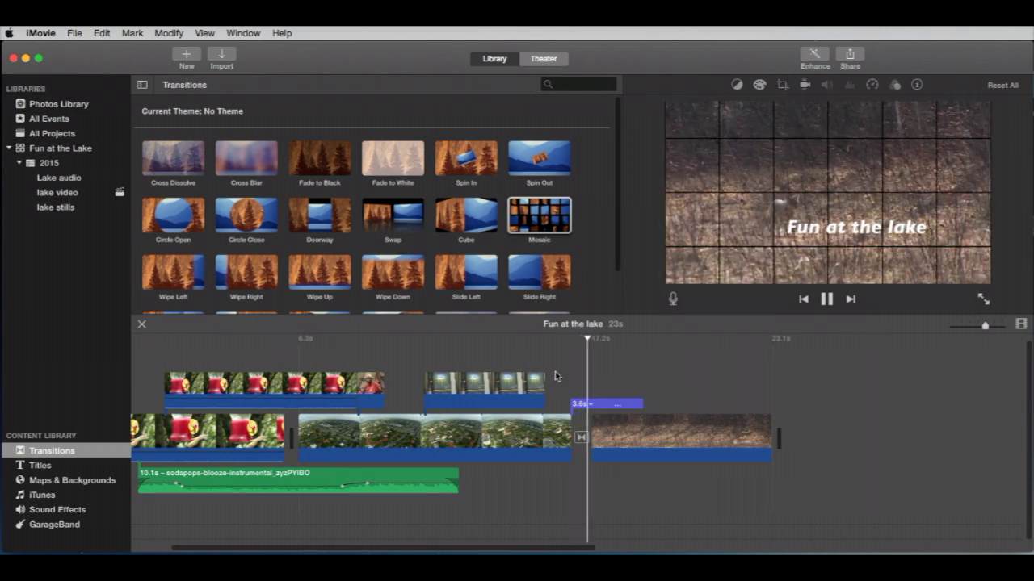
key("space")
left_click(581, 436)
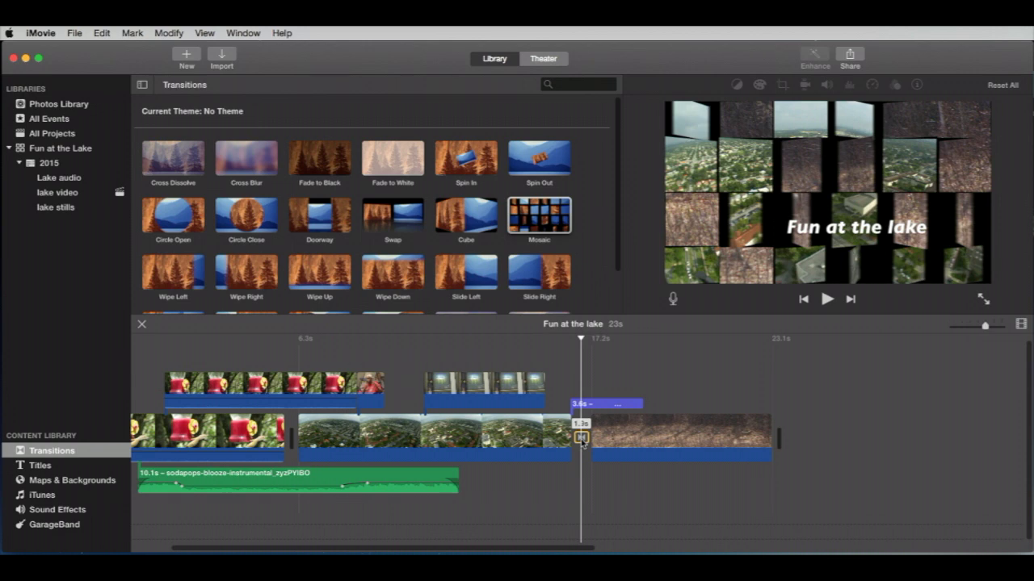
key("Delete")
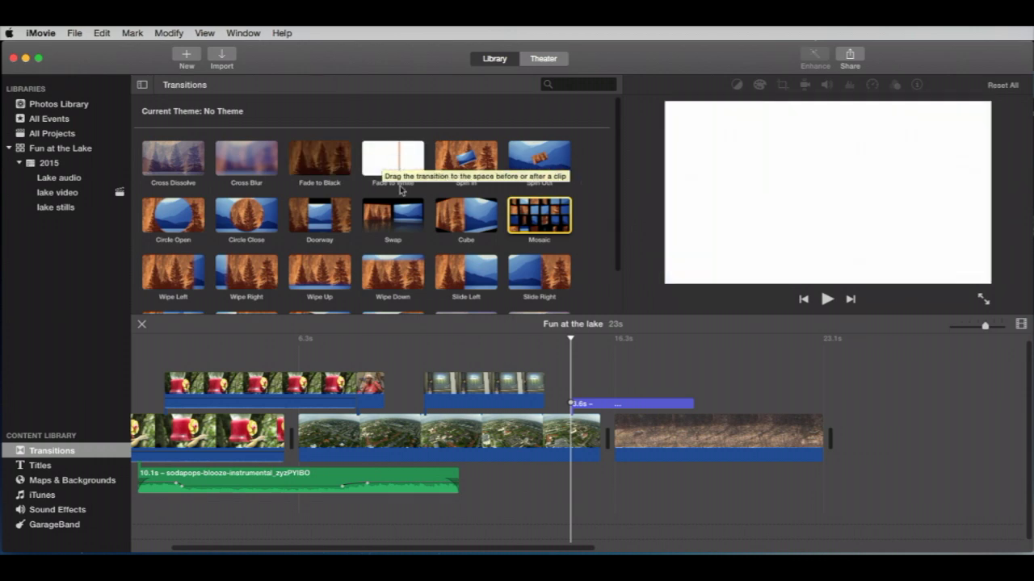
- Insert Fade to White between the aerial and field clips, preview it, then delete it
left_click_drag(402, 191, 595, 439)
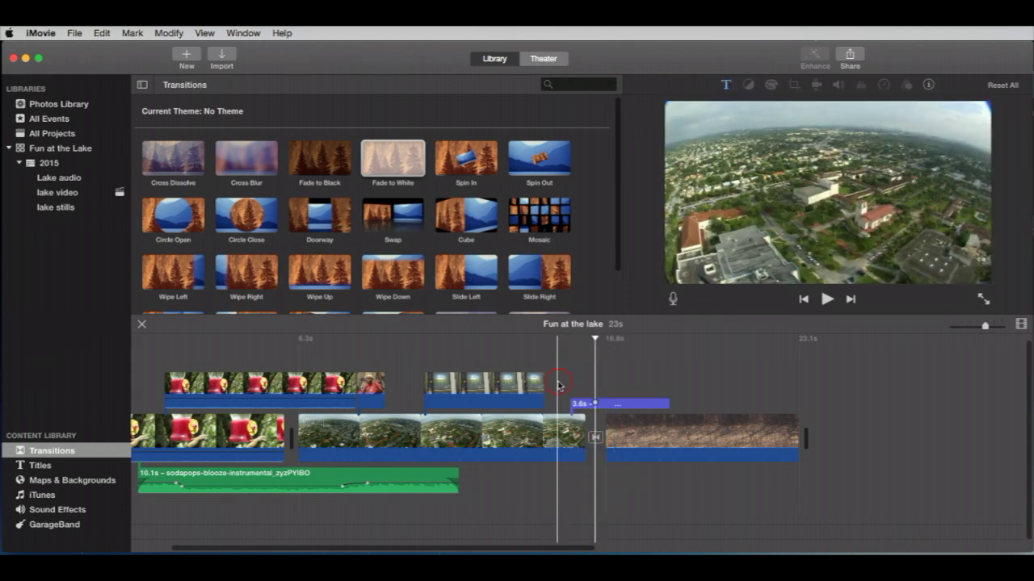
left_click(559, 384)
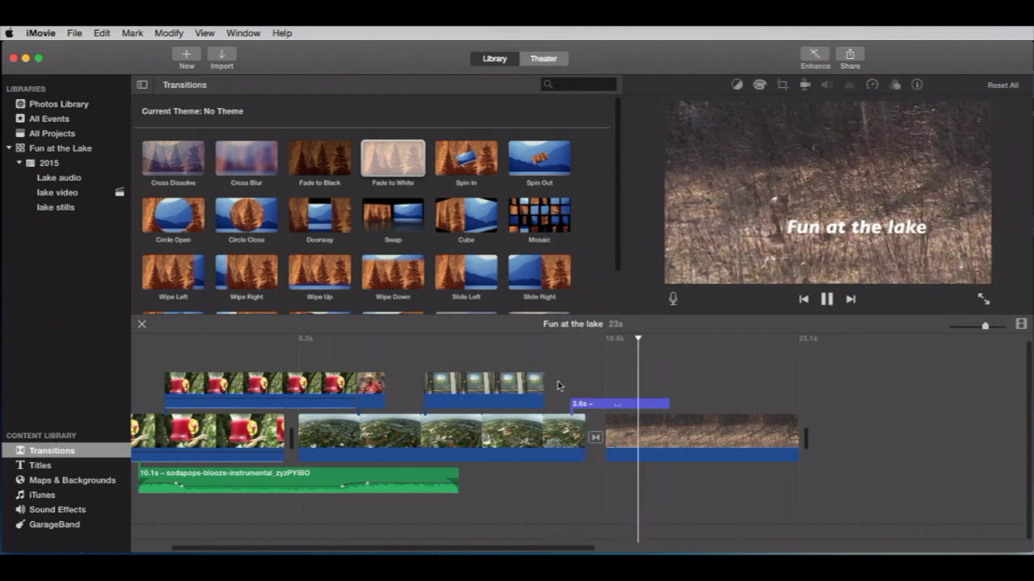
key("space")
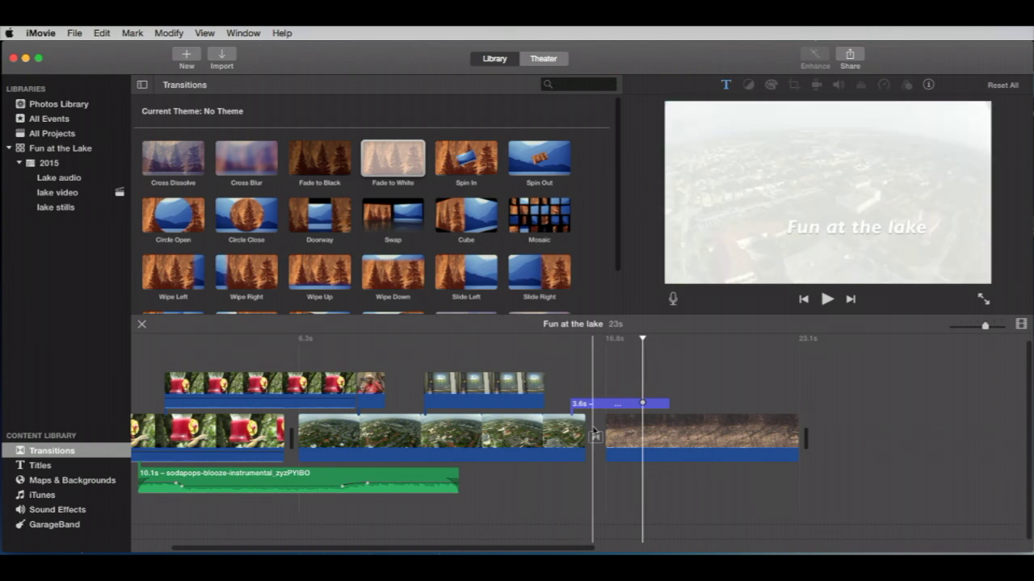
left_click(595, 438)
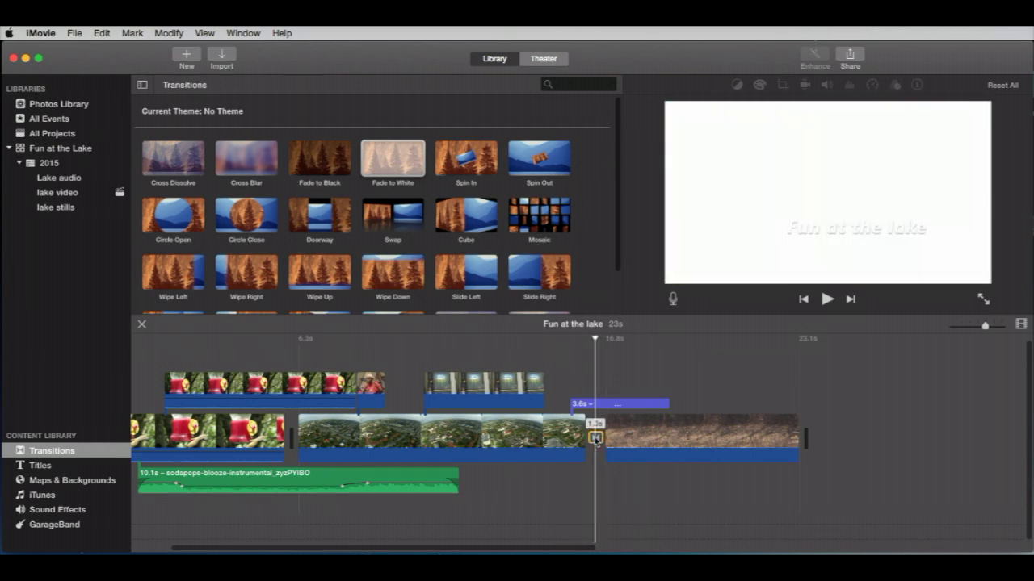
key("Delete")
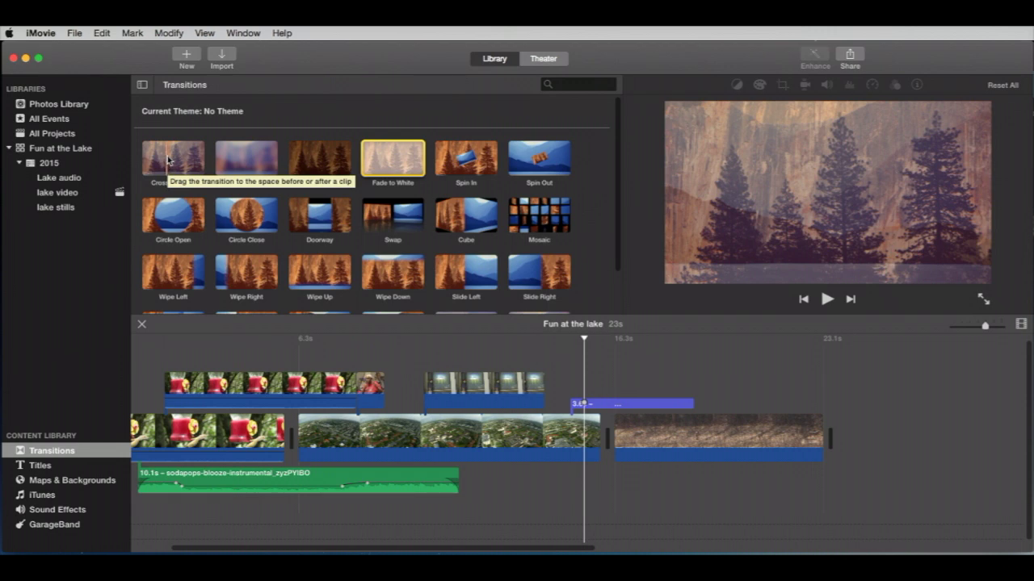
- Drop a Cross Dissolve between the aerial city and field clips and preview it
left_click_drag(168, 159, 581, 440)
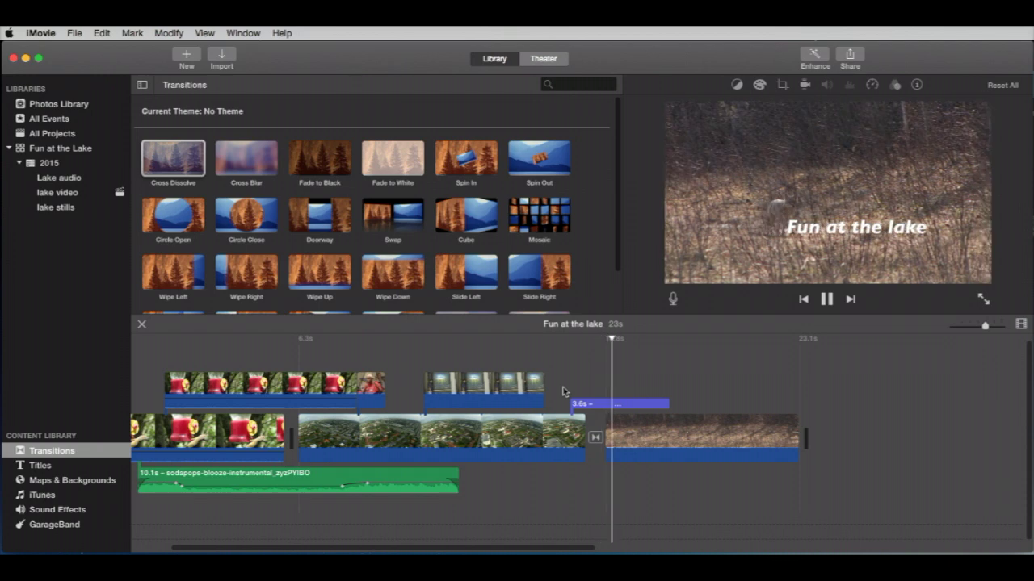
key("space")
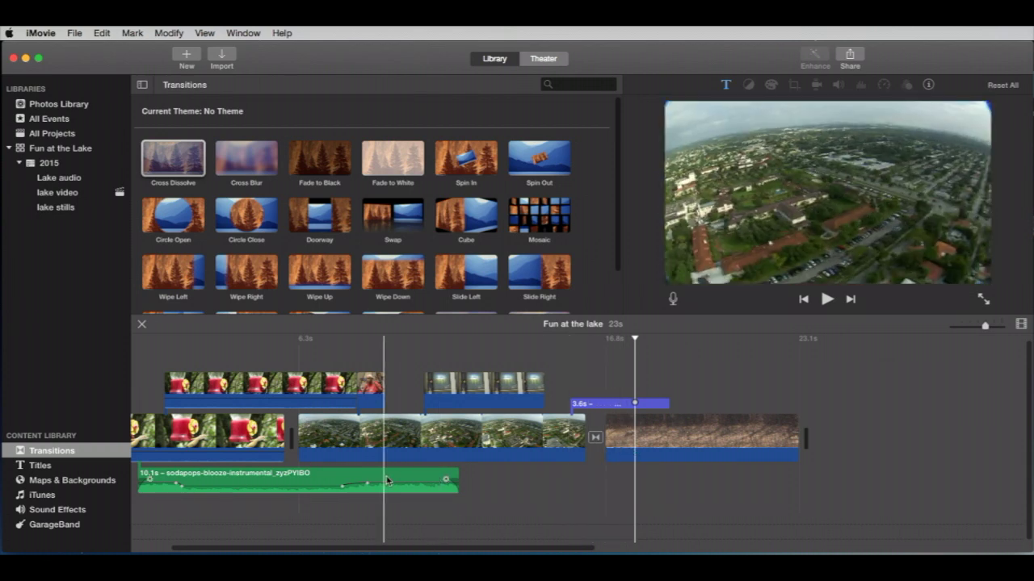
- Fade out the audio at the end of the first hummingbird clip and play it back
scroll(390, 478, "left", 3)
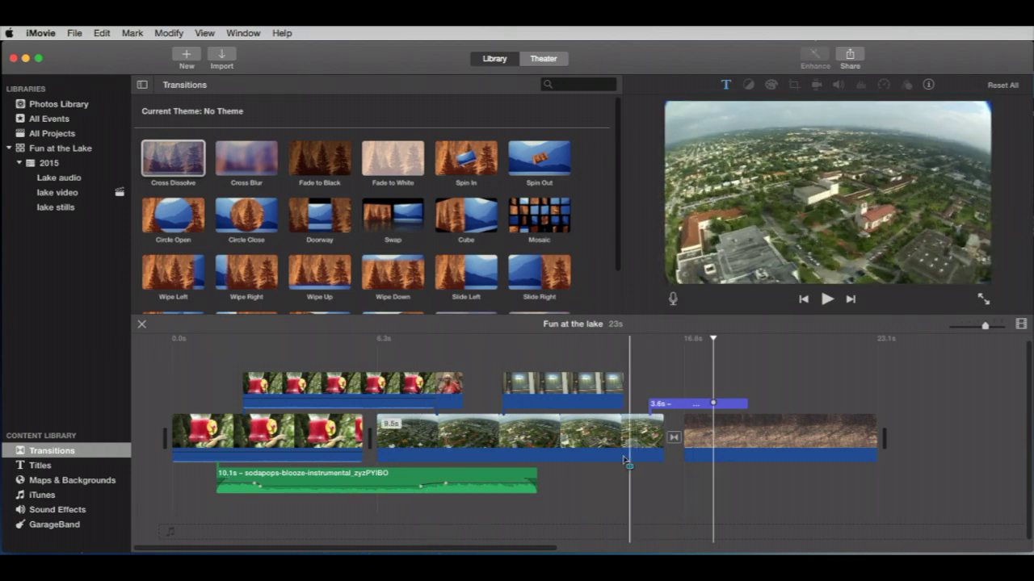
left_click(330, 440)
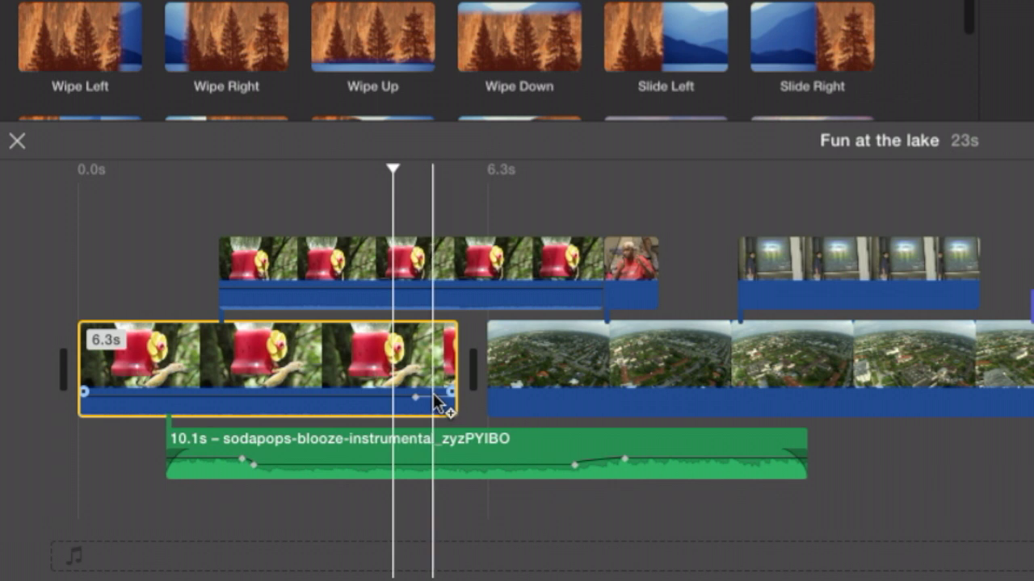
left_click_drag(435, 395, 434, 415)
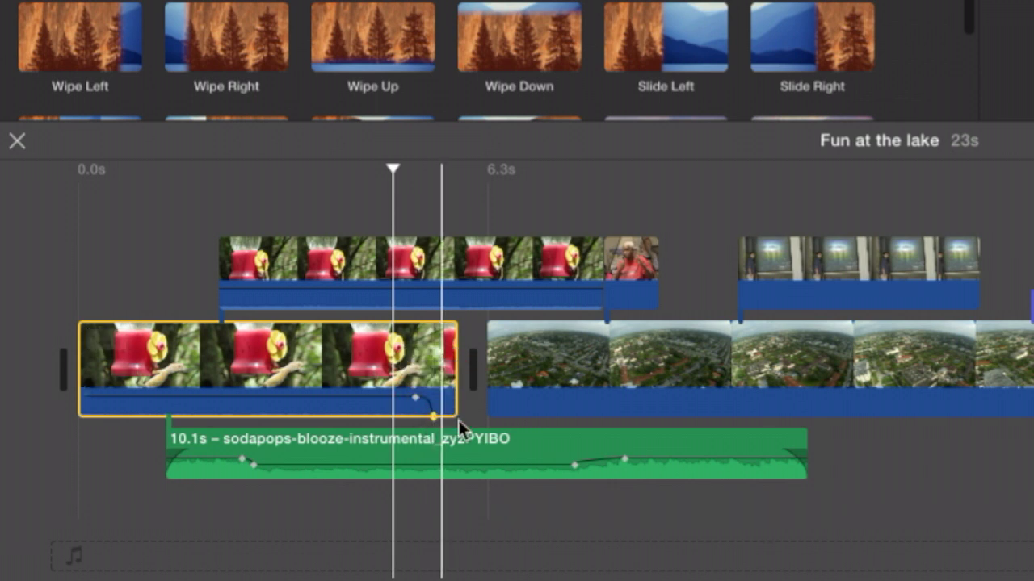
left_click(385, 226)
key("space")
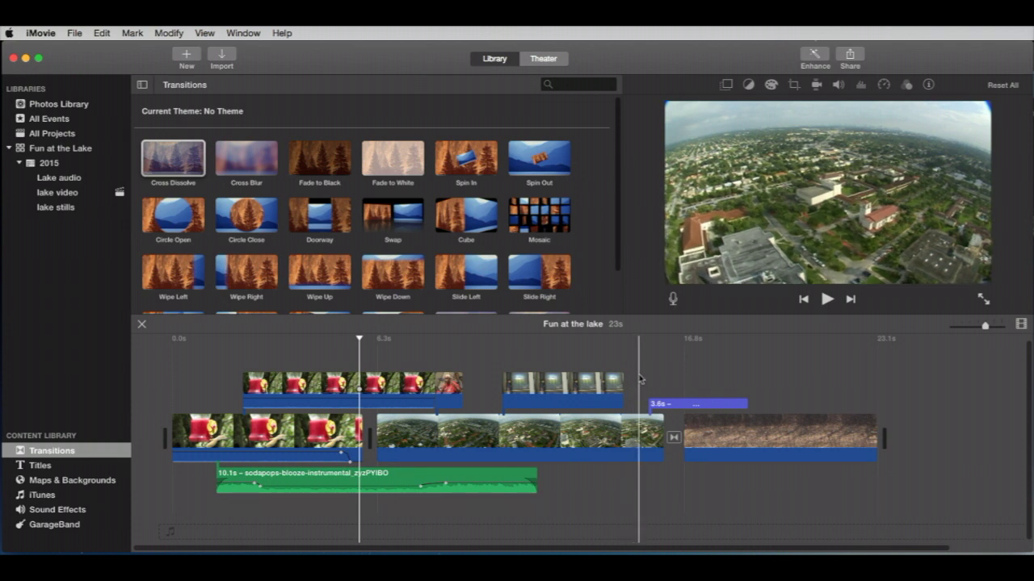
left_click(640, 378)
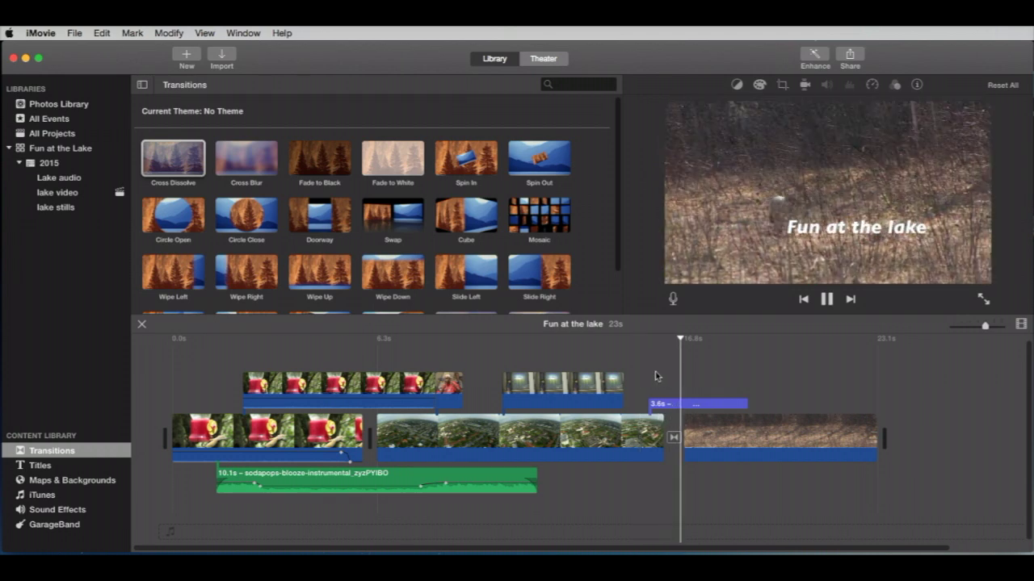
- Add Fade to Black after the last clip and before the first clip, previewing each
key("space")
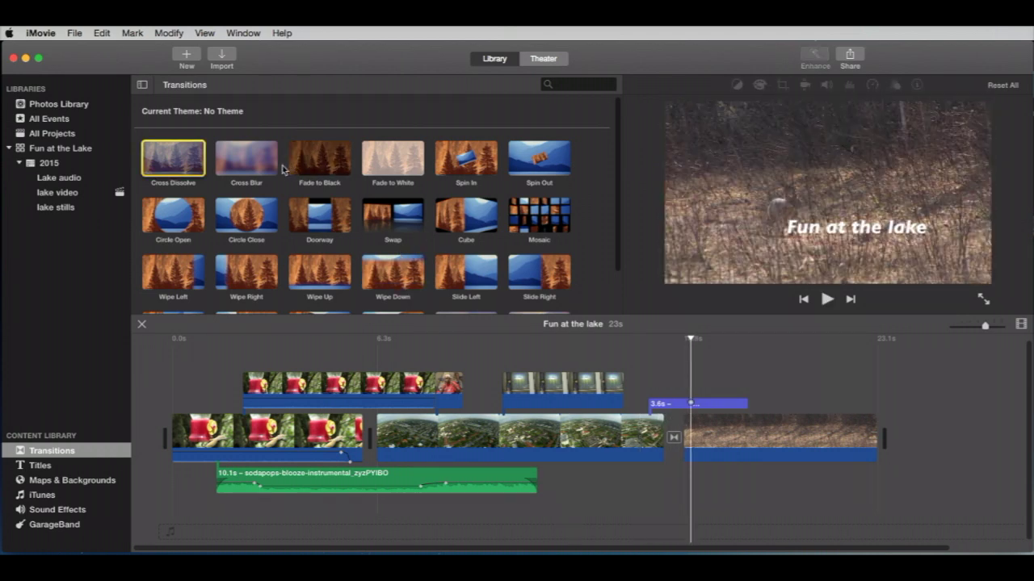
left_click(319, 162)
left_click_drag(321, 164, 825, 441)
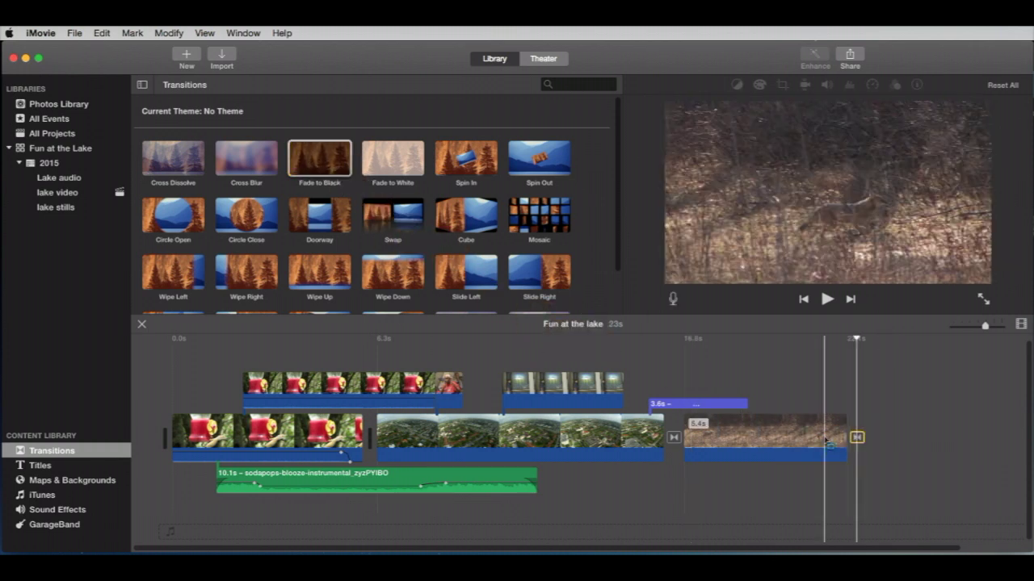
left_click(803, 387)
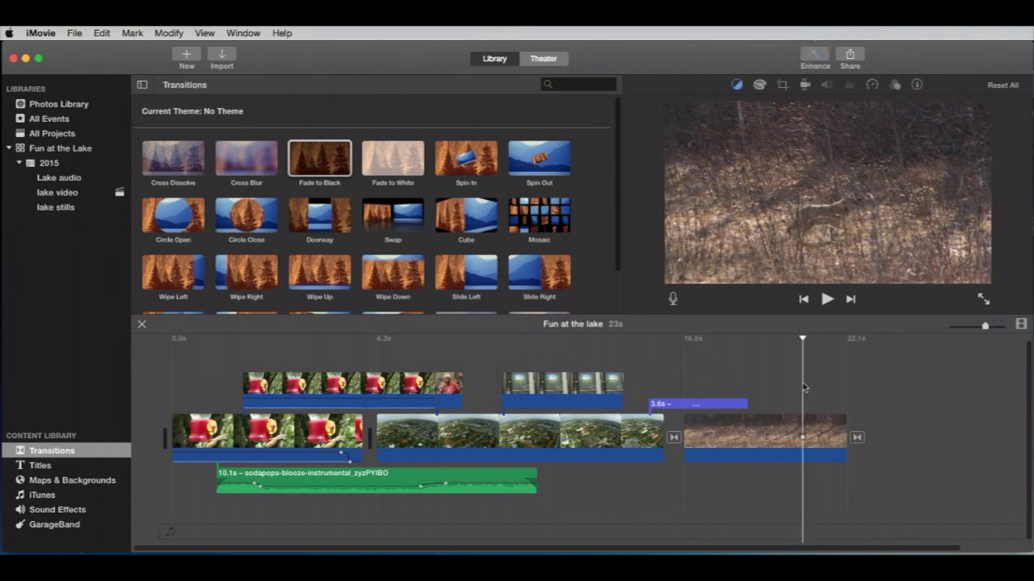
key("space")
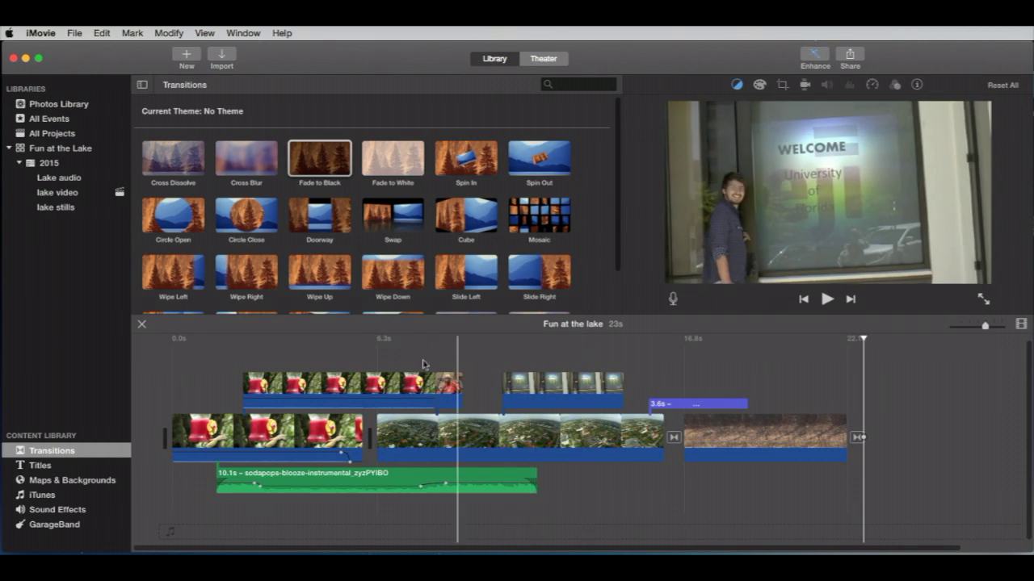
left_click_drag(311, 156, 159, 437)
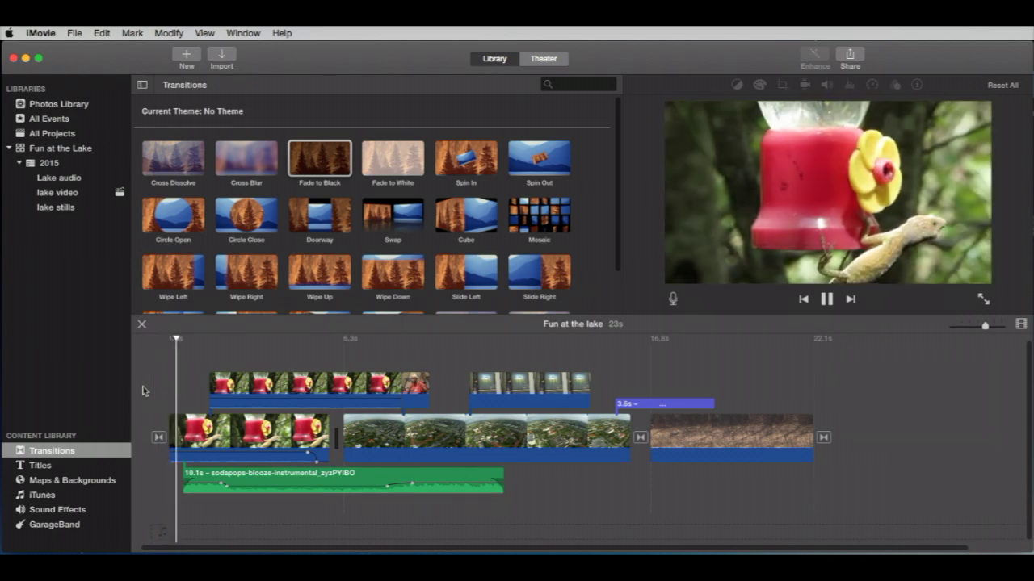
key("space")
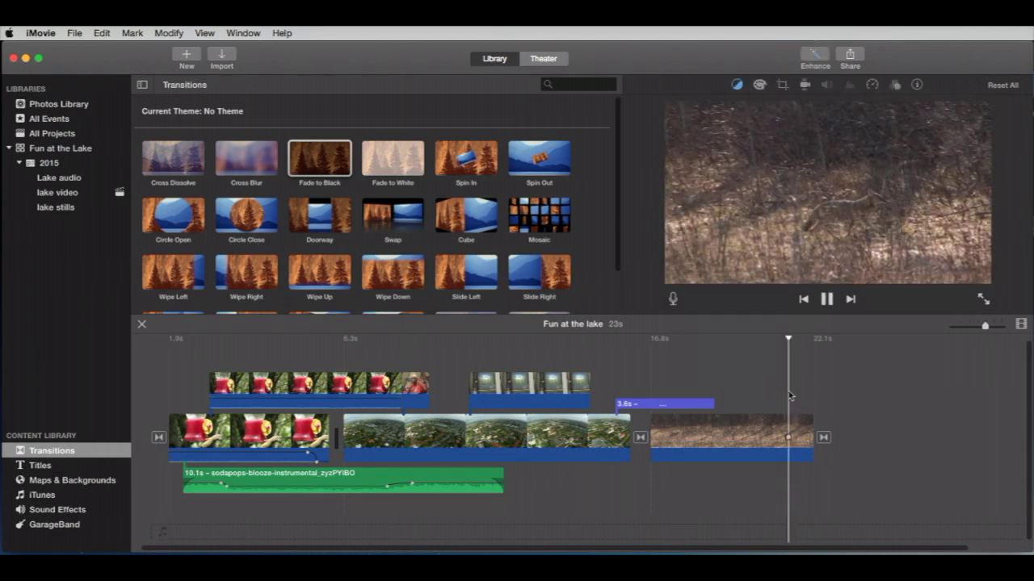